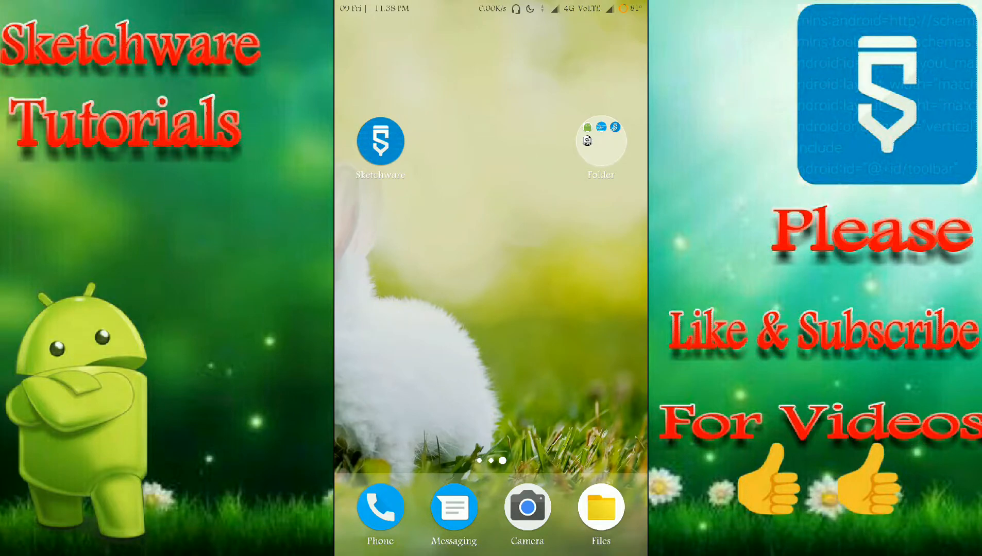
Create a new Sketchware project with application name 'switch' and open its editor.
click(380, 141)
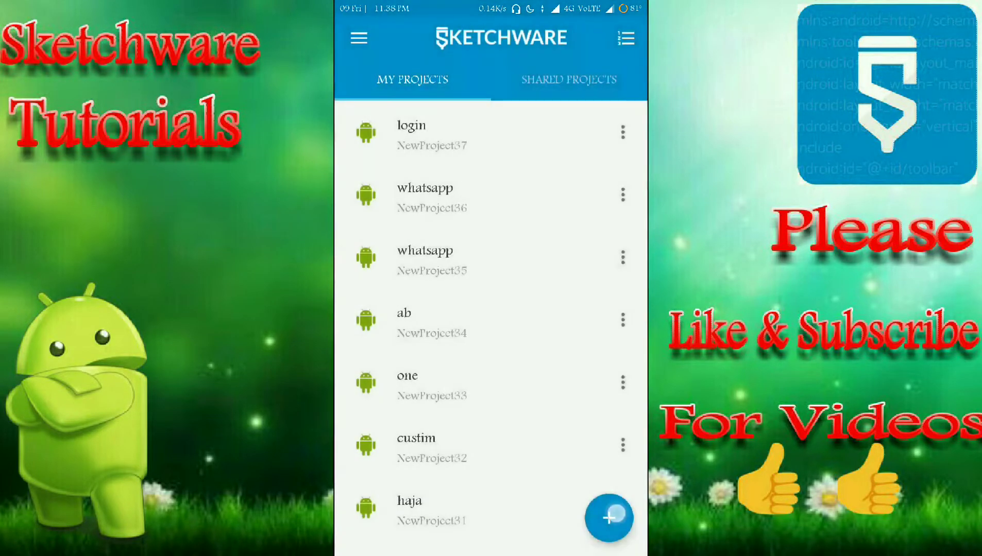
click(609, 518)
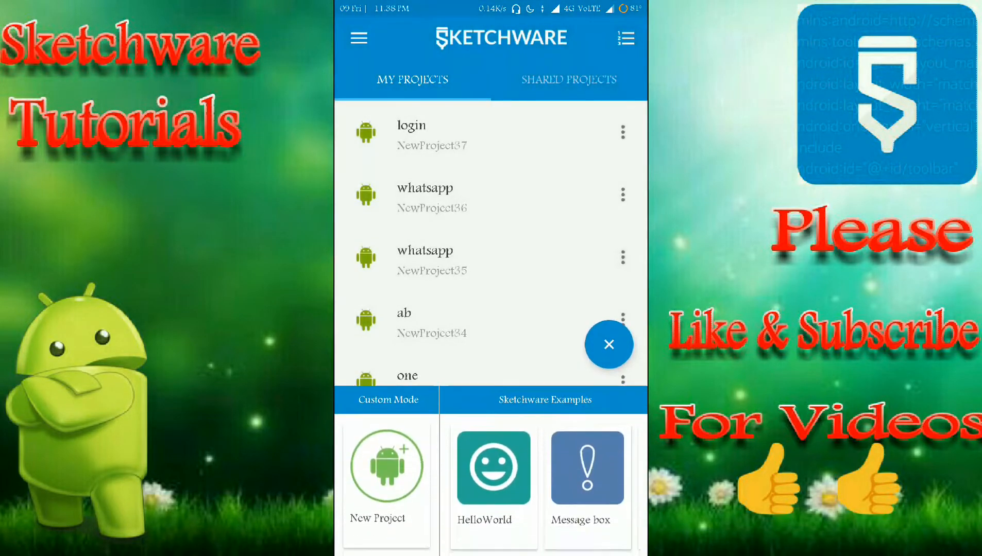
click(384, 472)
text(s)
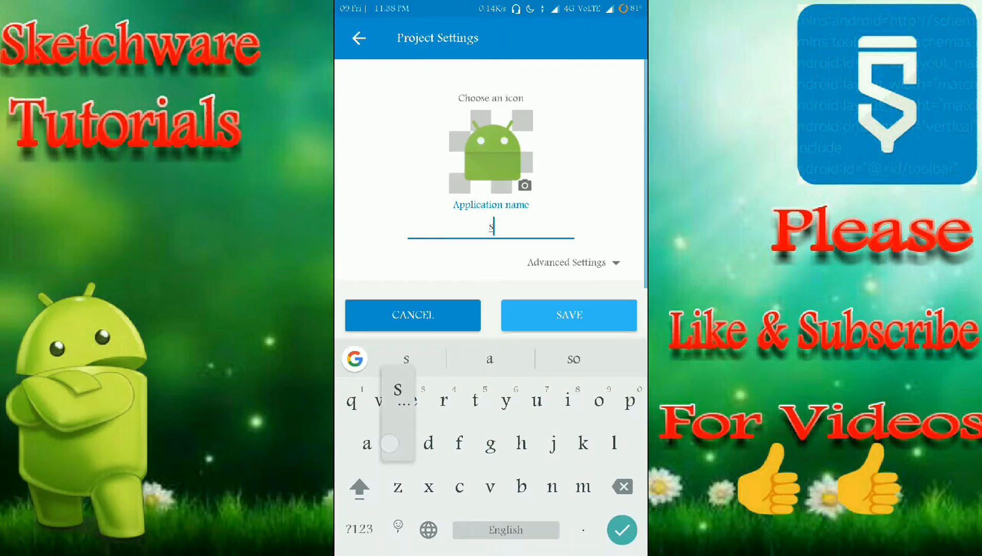
key(BackSpace)
text(swit)
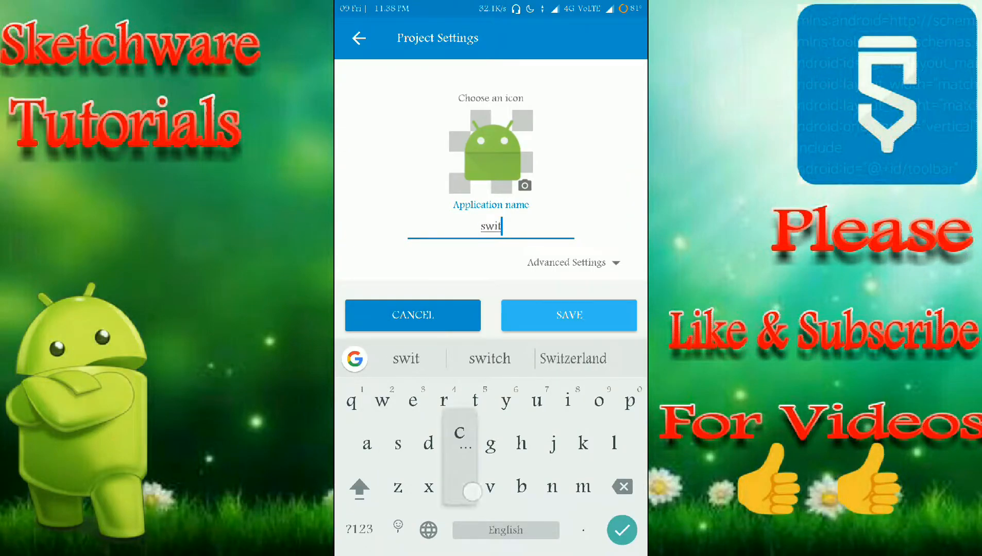
text(ch)
key(Escape)
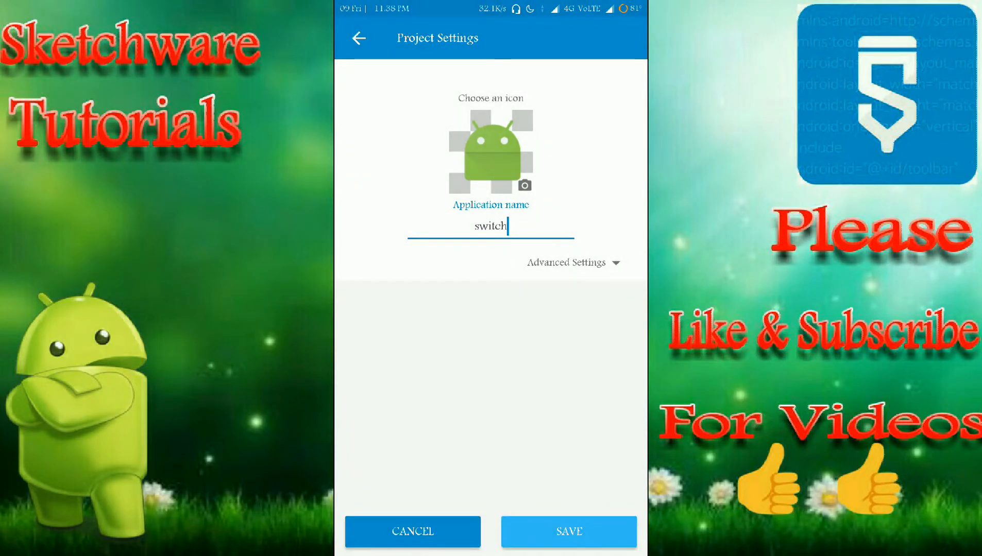
click(571, 530)
Add a Linear(H) under the action bar holding a TextView and an ImageView side by side.
drag(390, 143, 529, 157)
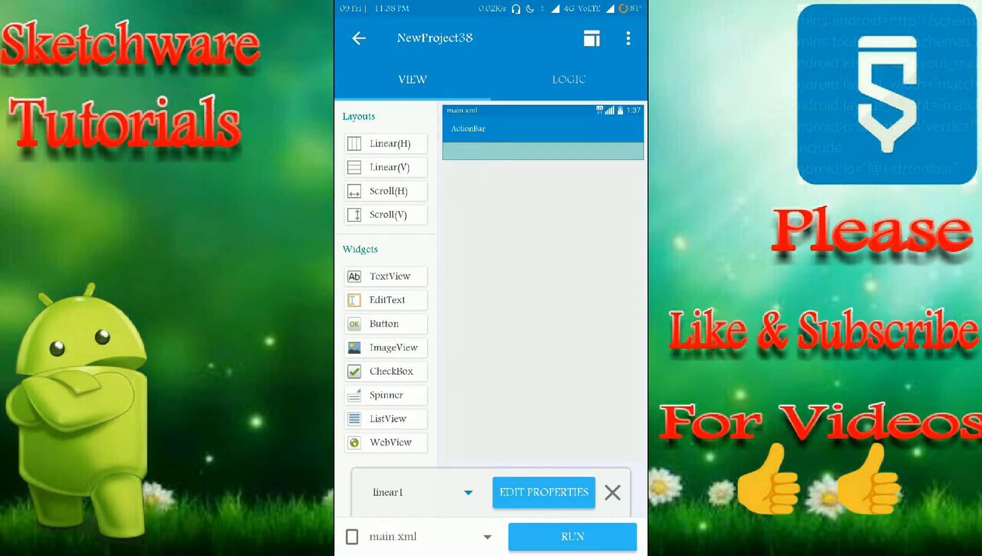
drag(390, 276, 498, 154)
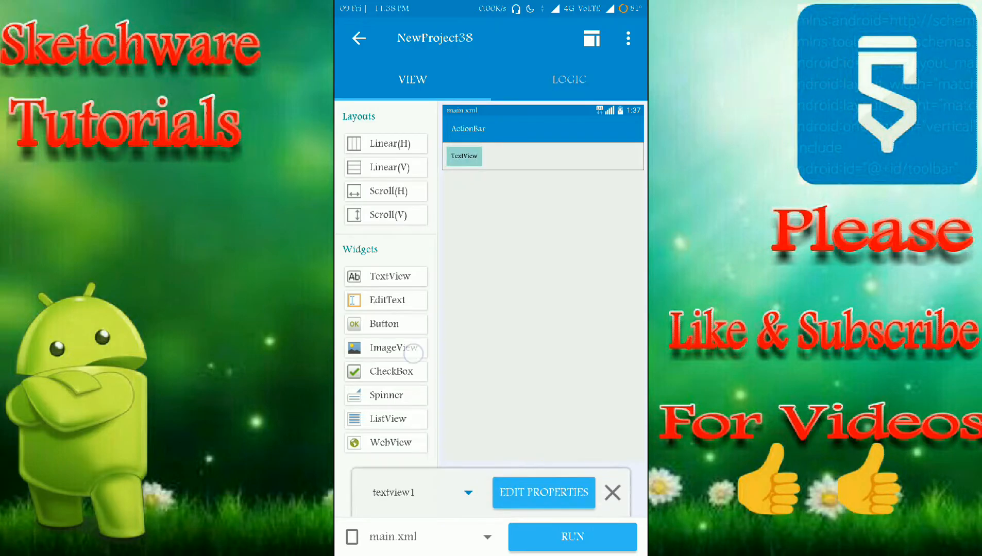
mouse_move(394, 347)
mouse_down()
mouse_move(571, 182)
mouse_move(575, 157)
mouse_up()
click(463, 156)
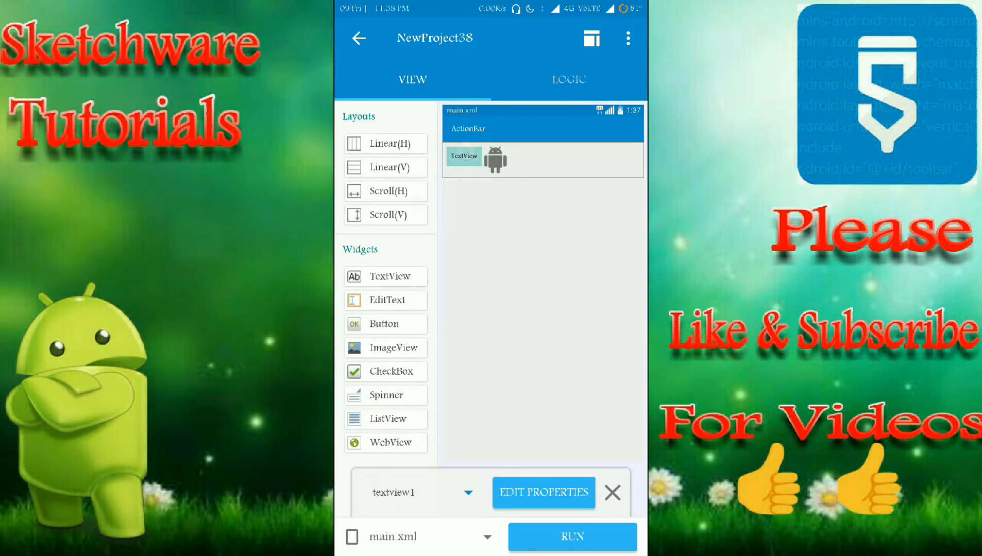
click(495, 159)
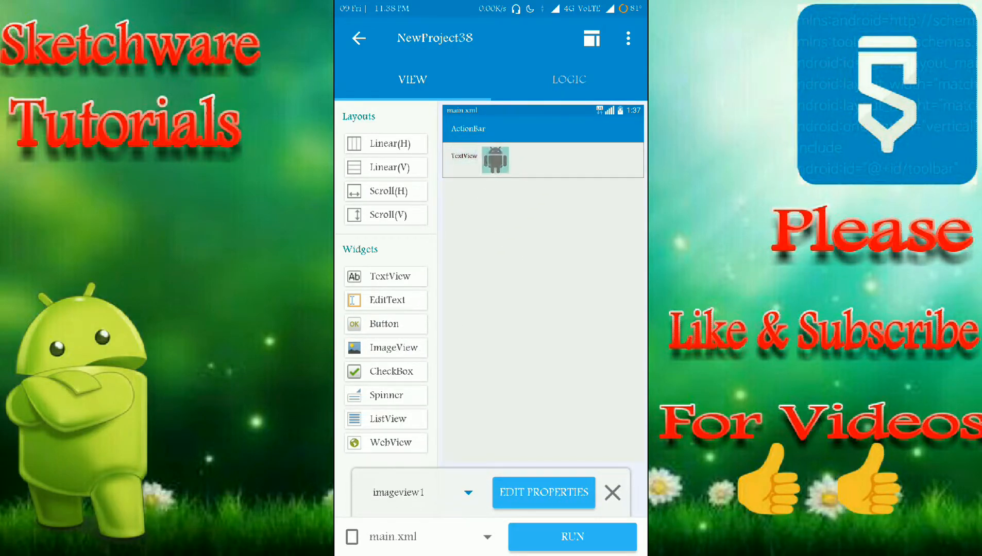
Add a Linear(V) linear2 below the header row with layout_width match_parent.
drag(390, 167, 498, 276)
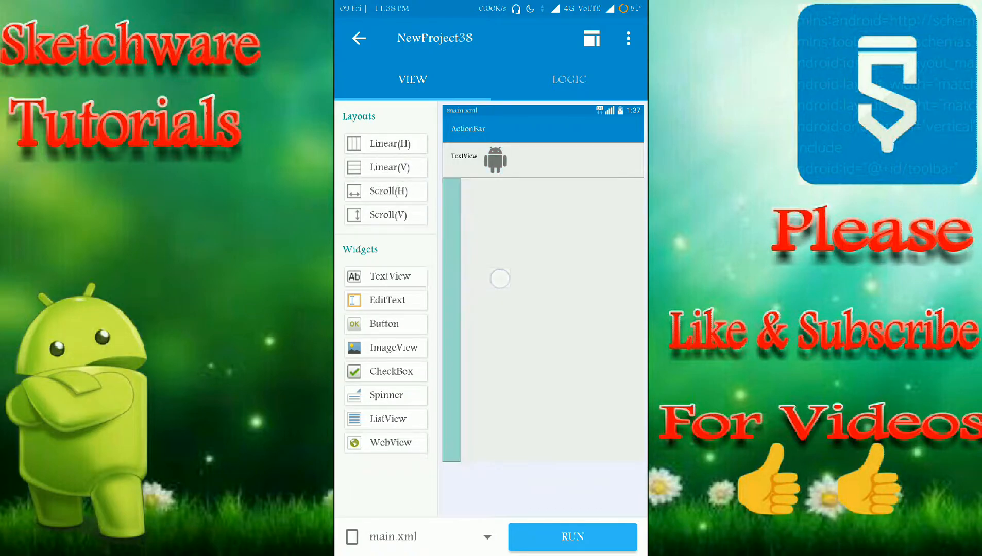
click(543, 491)
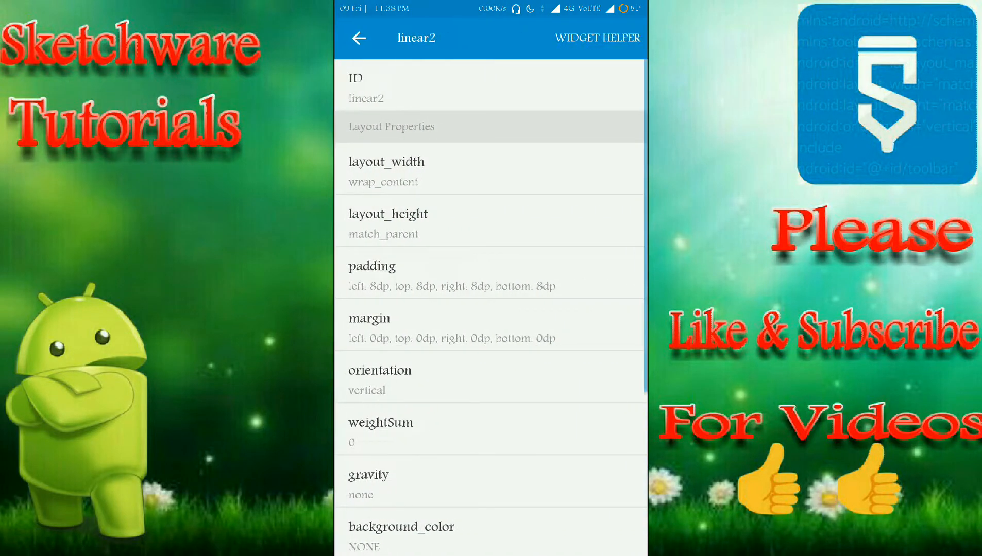
click(492, 170)
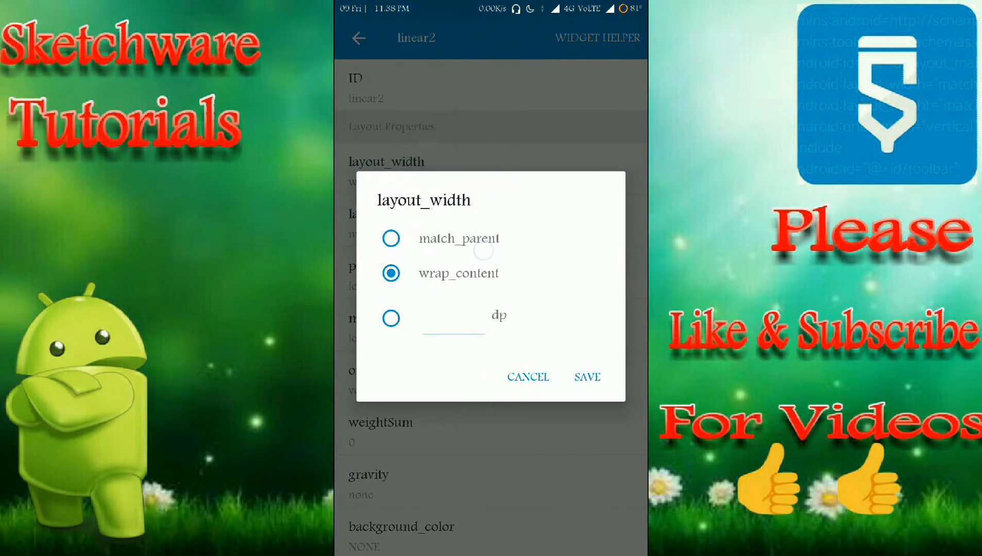
click(458, 239)
click(586, 377)
click(359, 37)
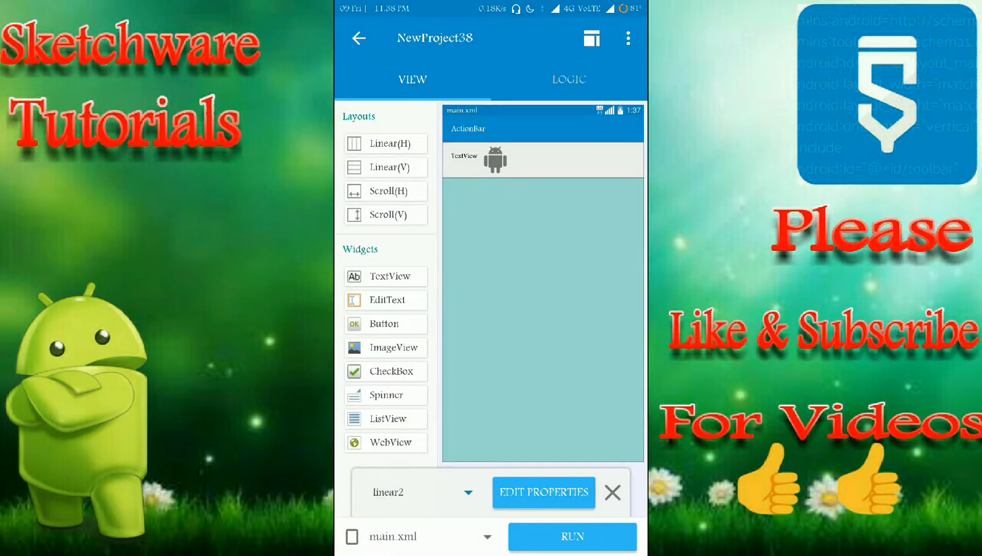
Drop TextView, Button, Spinner, TextView, Button, ImageView, EditText and CheckBox into linear2.
drag(390, 276, 537, 199)
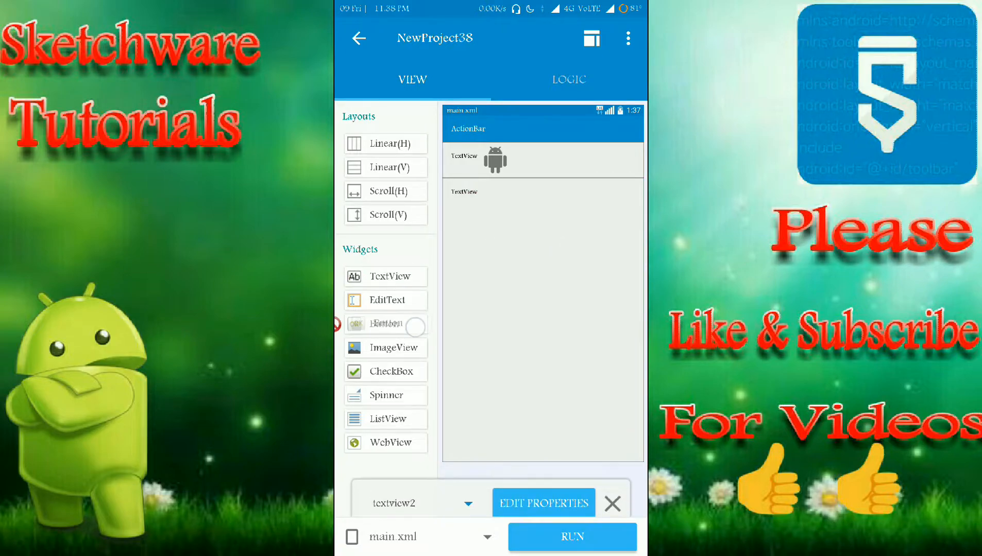
drag(384, 323, 537, 222)
drag(386, 394, 542, 357)
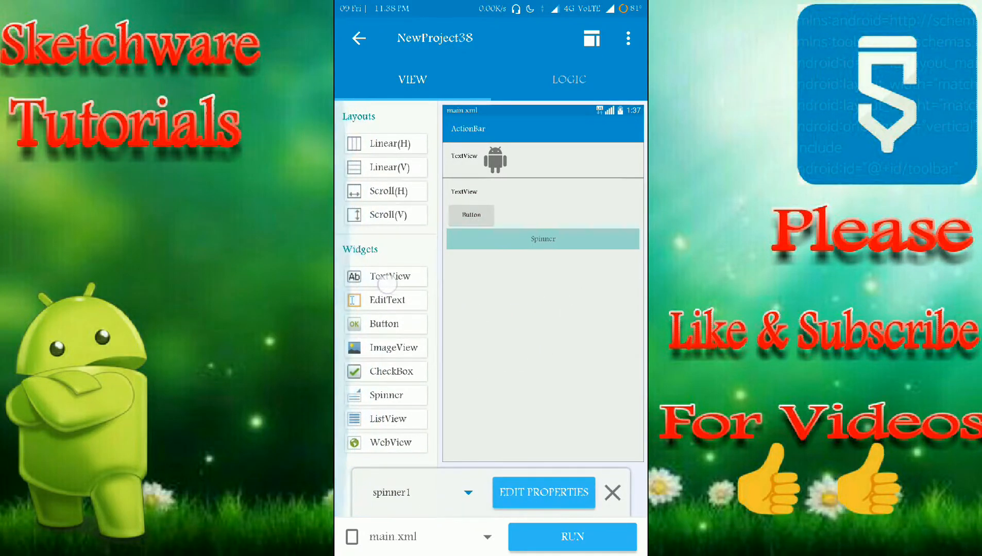
drag(389, 276, 464, 259)
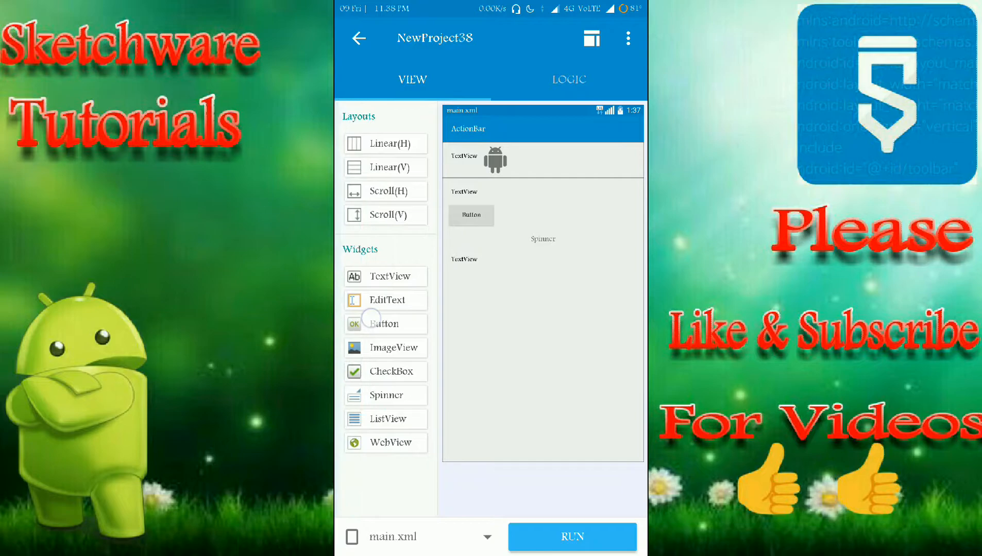
drag(384, 323, 471, 282)
drag(393, 347, 460, 309)
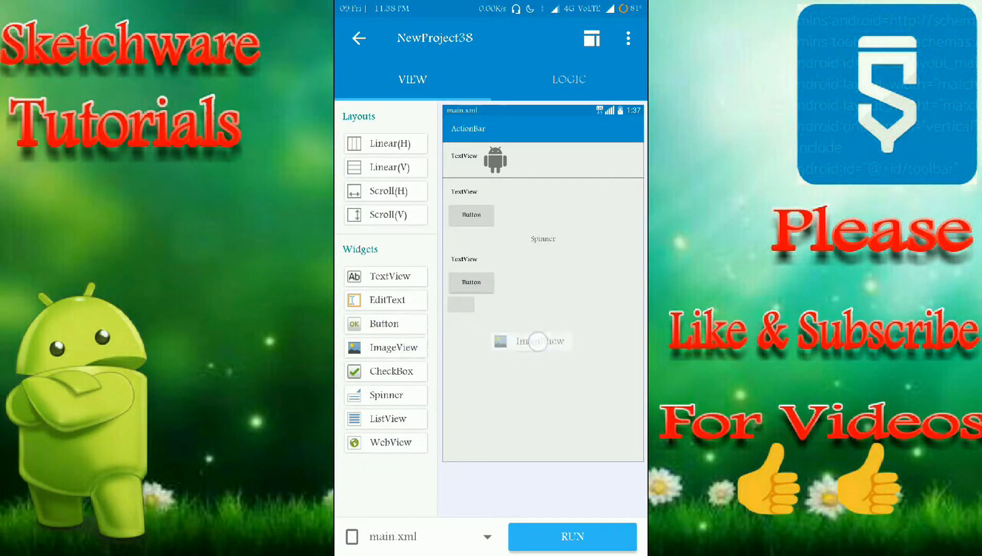
mouse_move(390, 371)
mouse_down()
mouse_move(518, 381)
mouse_move(475, 351)
mouse_up()
click(462, 332)
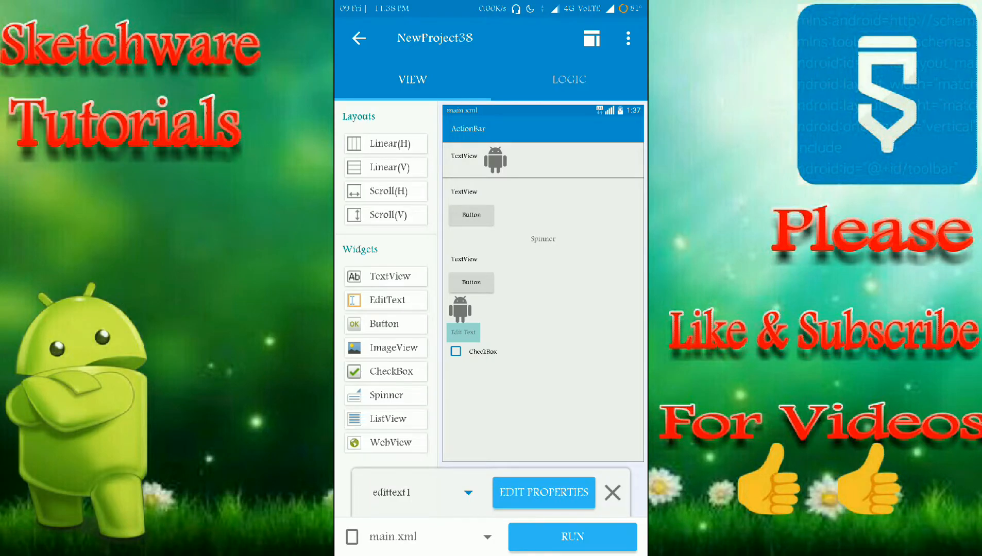
click(463, 156)
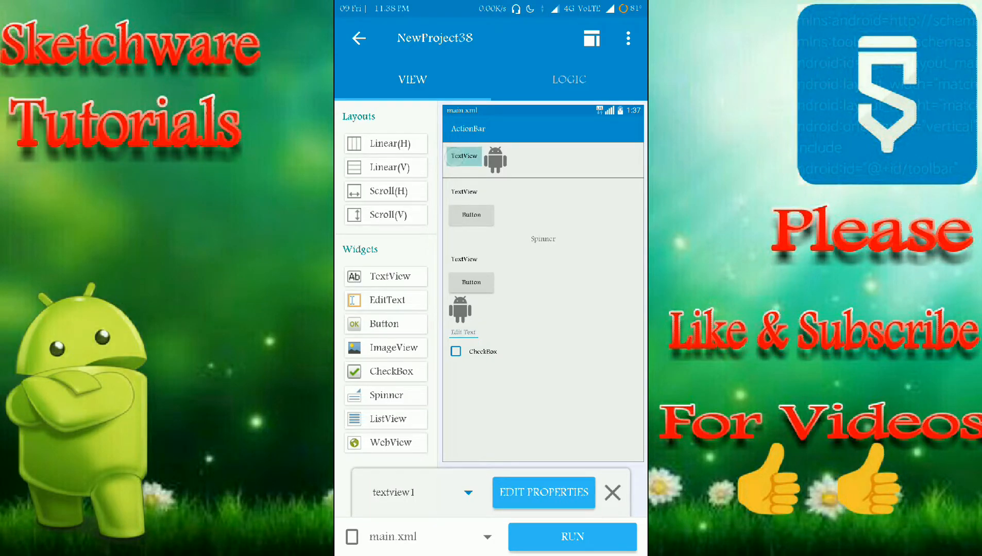
Give textview1 a fixed 250dp width and a 25sp text size.
click(544, 492)
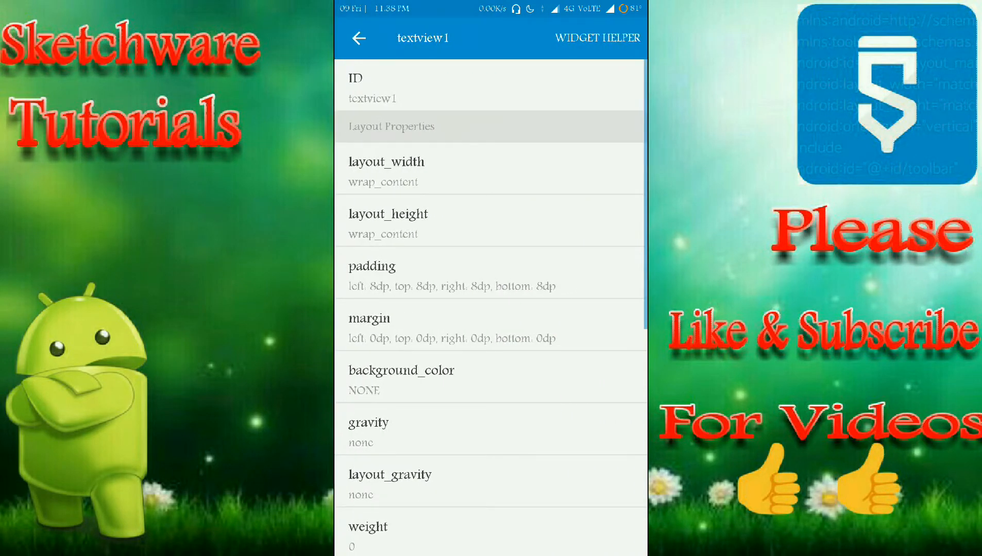
mouse_move(562, 459)
mouse_down()
mouse_move(562, 352)
mouse_move(558, 460)
mouse_up()
click(397, 123)
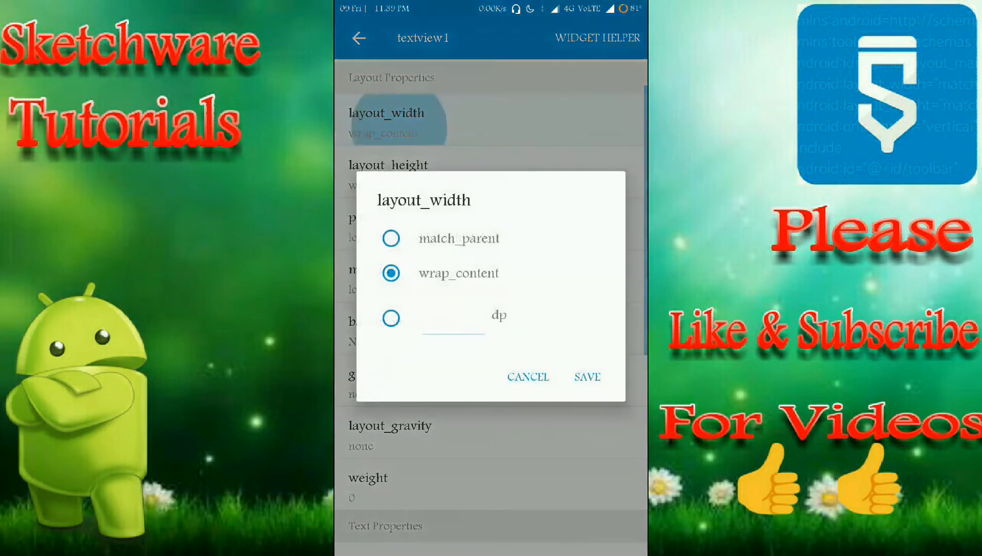
click(391, 318)
click(453, 310)
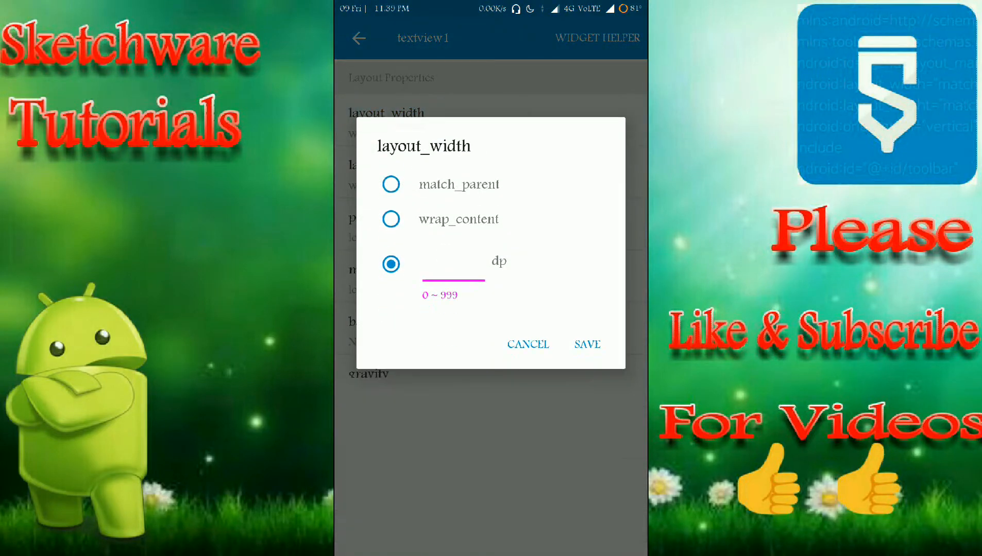
text(250)
click(587, 290)
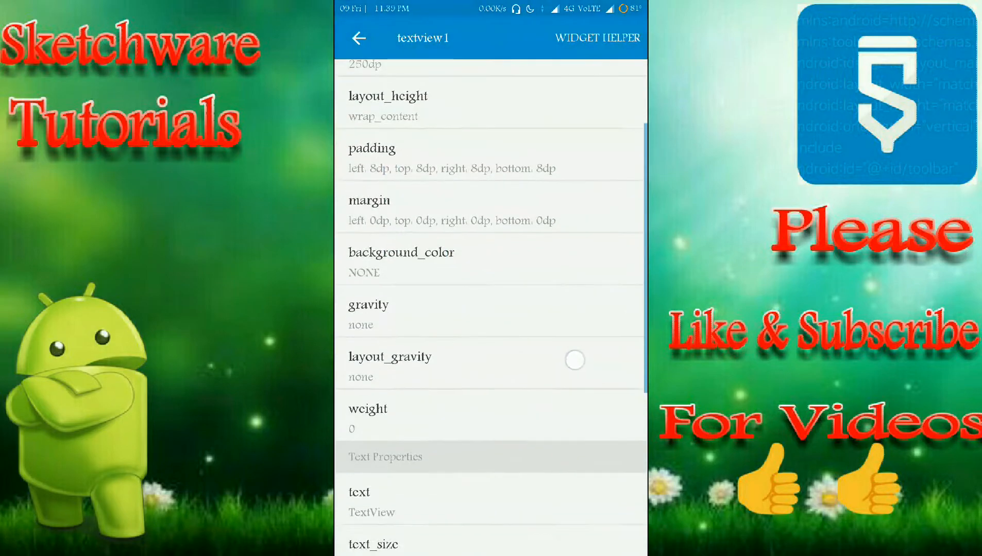
drag(567, 460, 574, 322)
drag(563, 460, 559, 322)
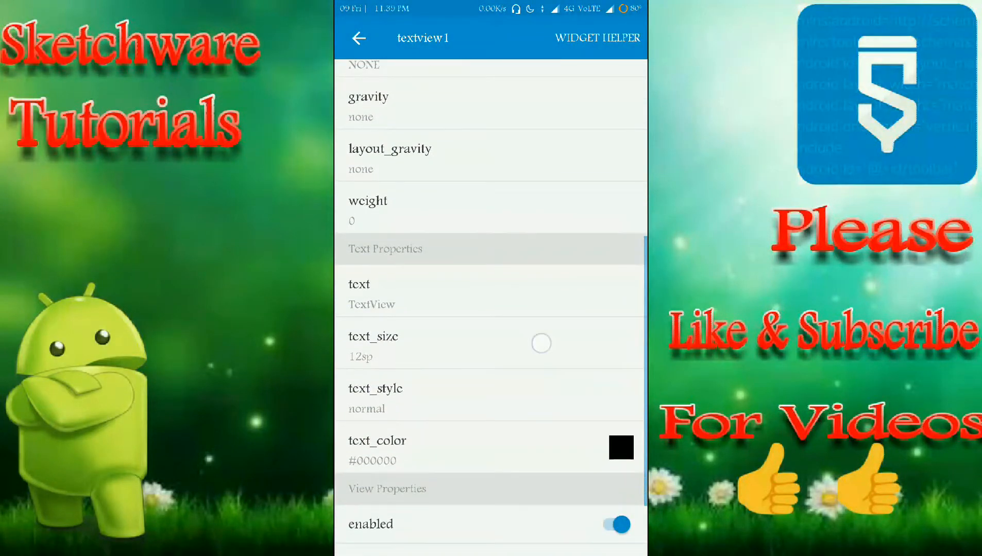
click(541, 343)
click(390, 353)
click(589, 507)
Set textview1's text to 'Toggle Switch Tutorial'.
click(357, 305)
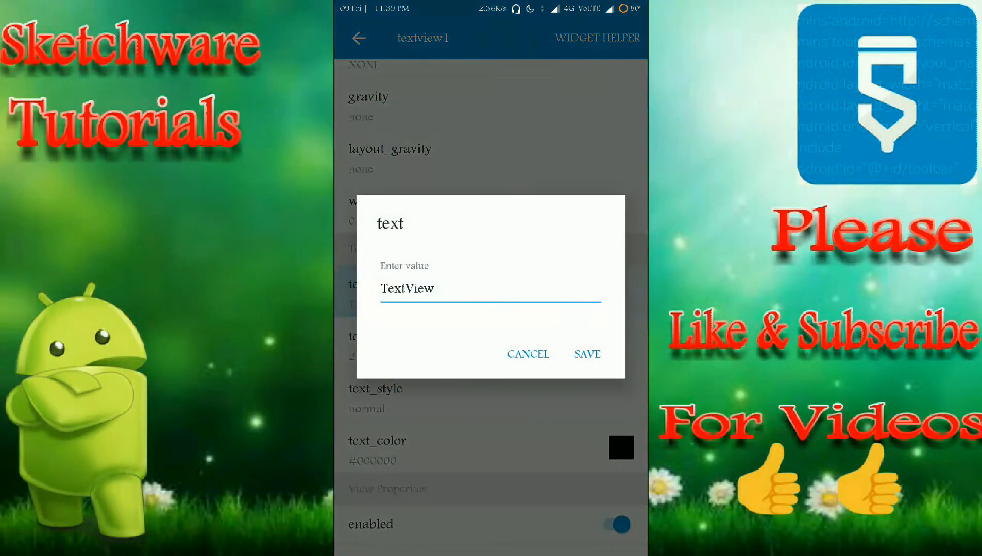
double_click(414, 283)
click(622, 487)
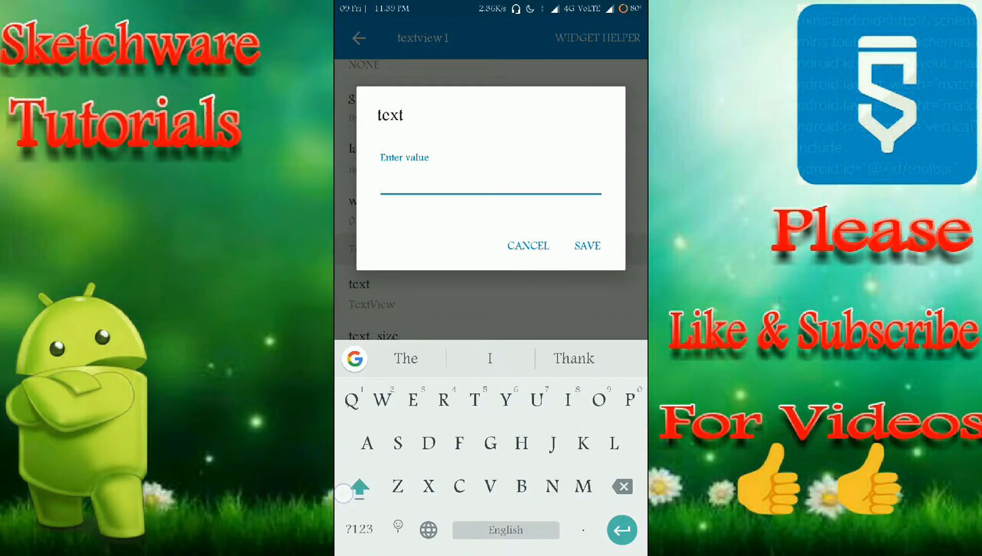
text(Togg)
click(489, 359)
click(359, 487)
text(S)
click(573, 359)
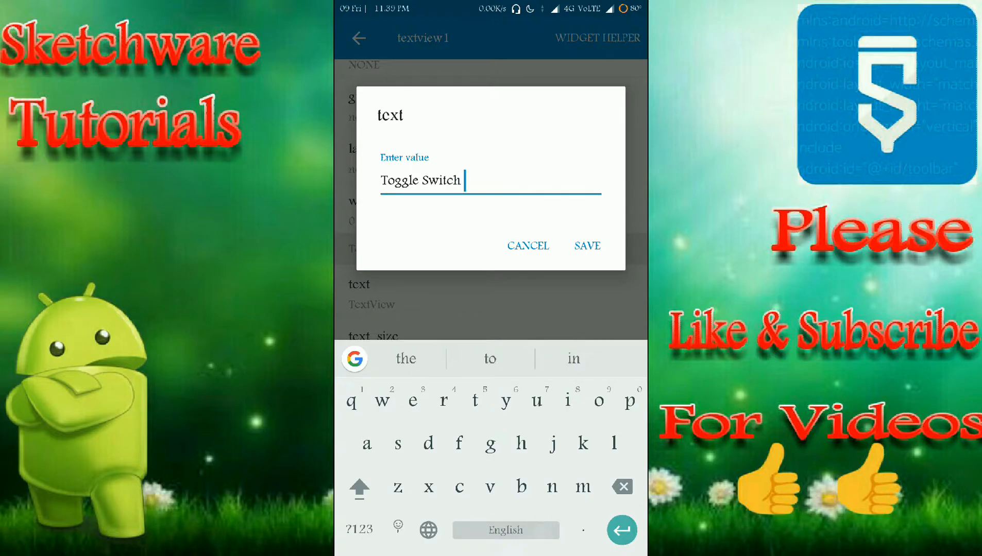
text(tu)
click(572, 358)
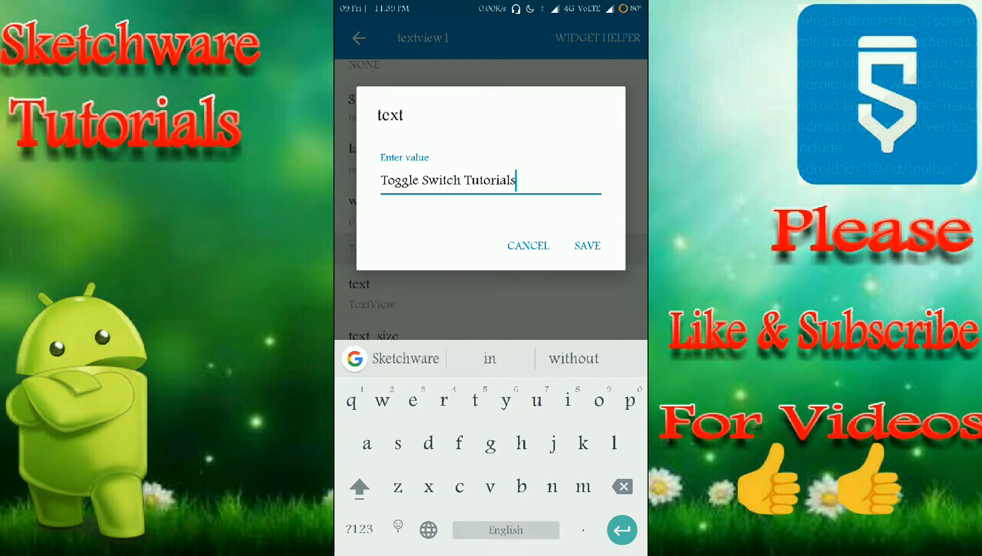
click(623, 488)
click(586, 245)
Select imageview1 and open the project's Image Manager from the overflow menu.
click(359, 38)
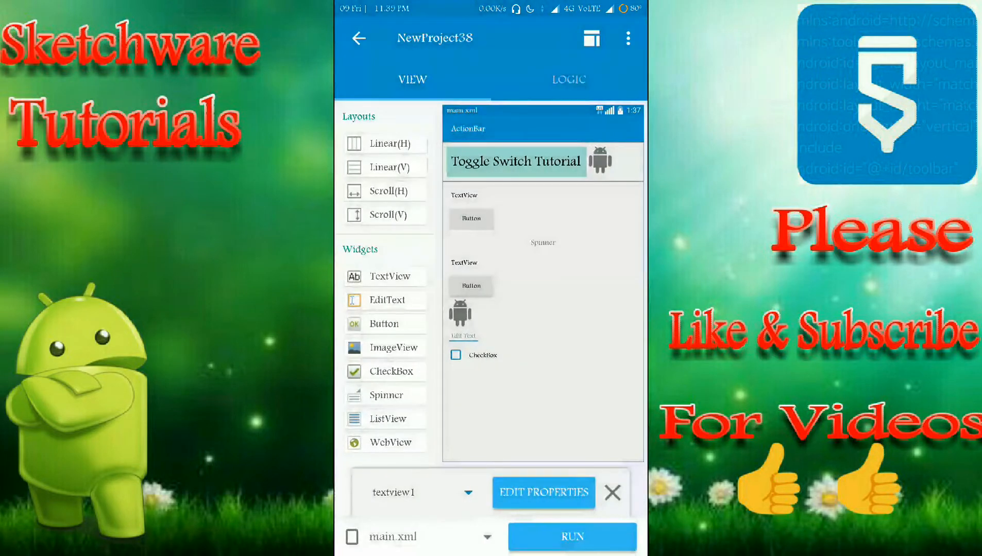
click(599, 161)
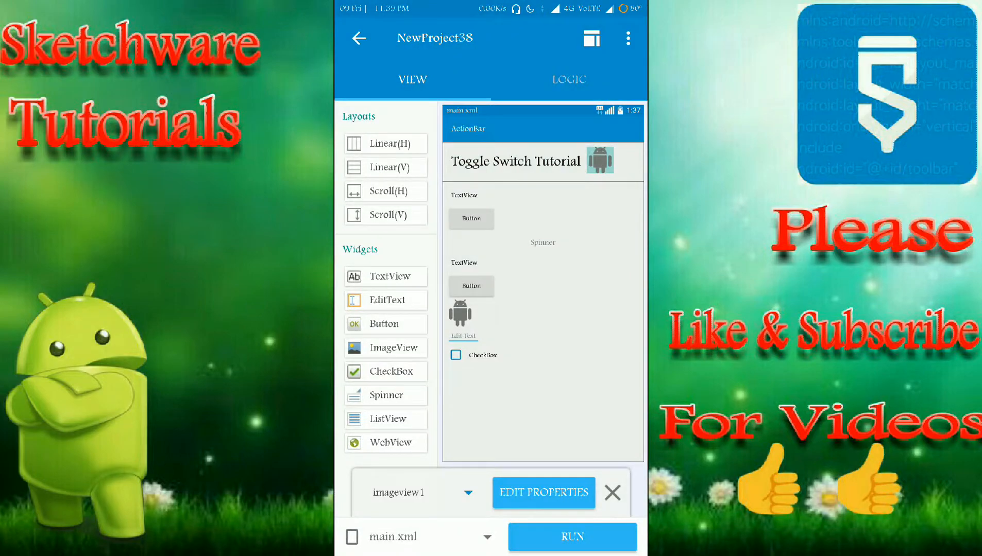
click(629, 37)
click(570, 121)
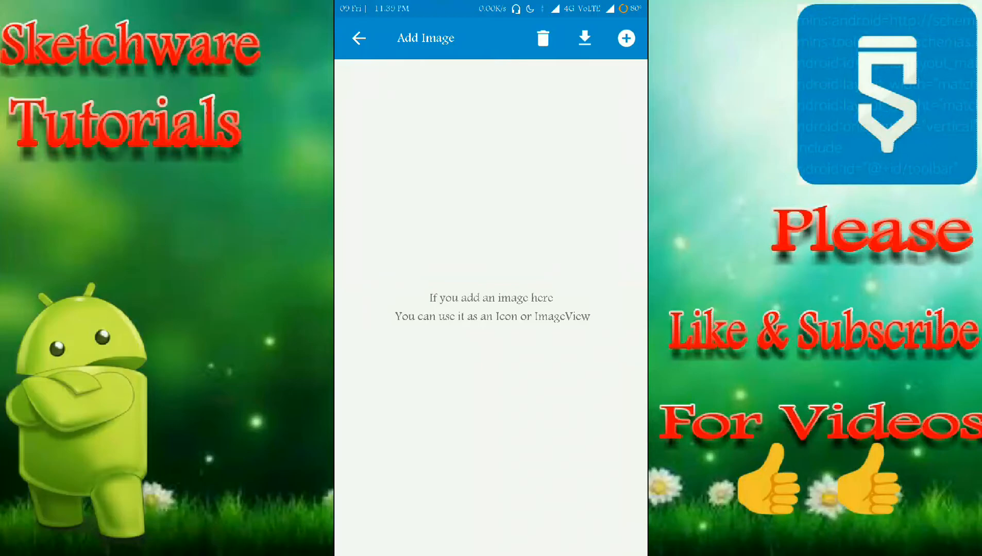
Import off.jpg into the project's image collection.
click(626, 37)
click(491, 306)
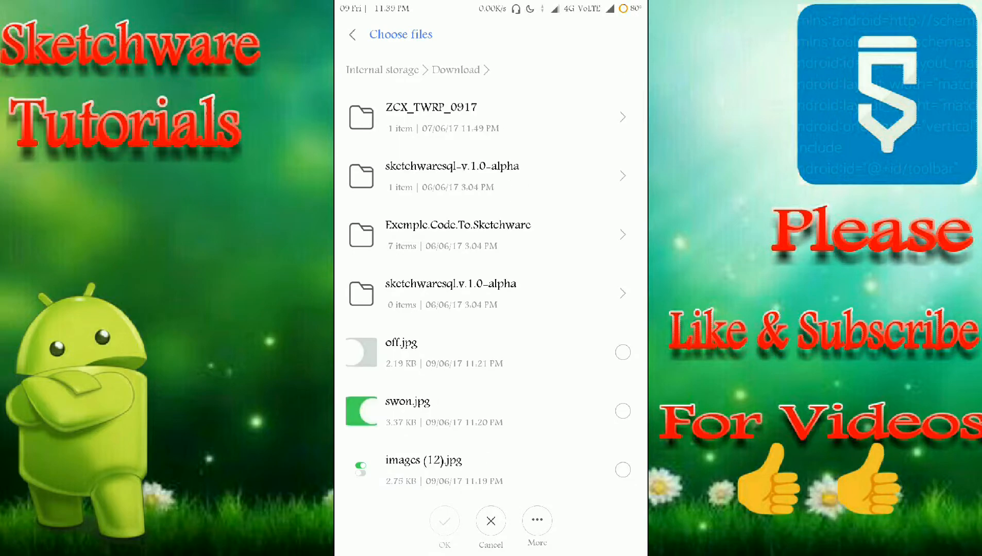
click(476, 351)
click(445, 522)
click(567, 406)
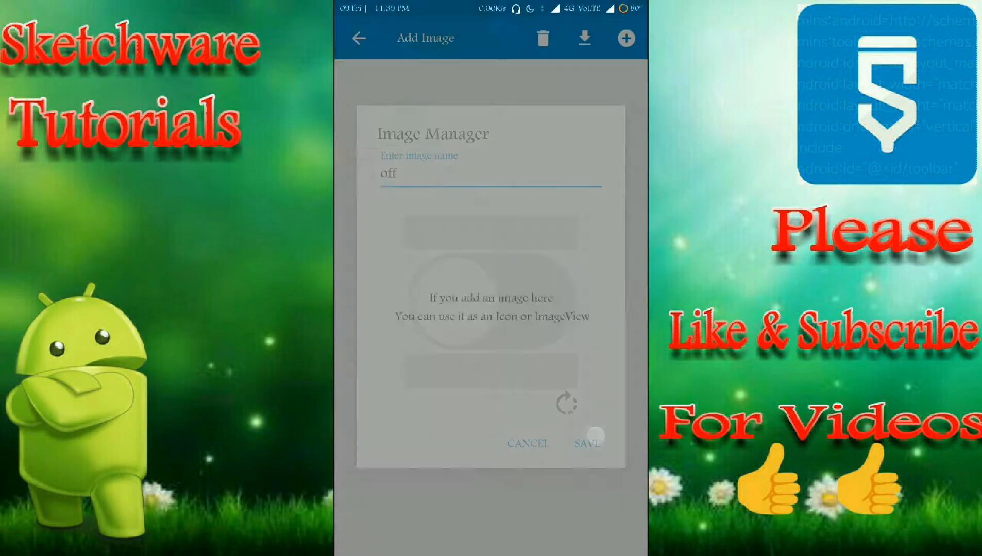
Import swon.jpg from the Download folder and return to the layout editor.
click(626, 37)
click(491, 301)
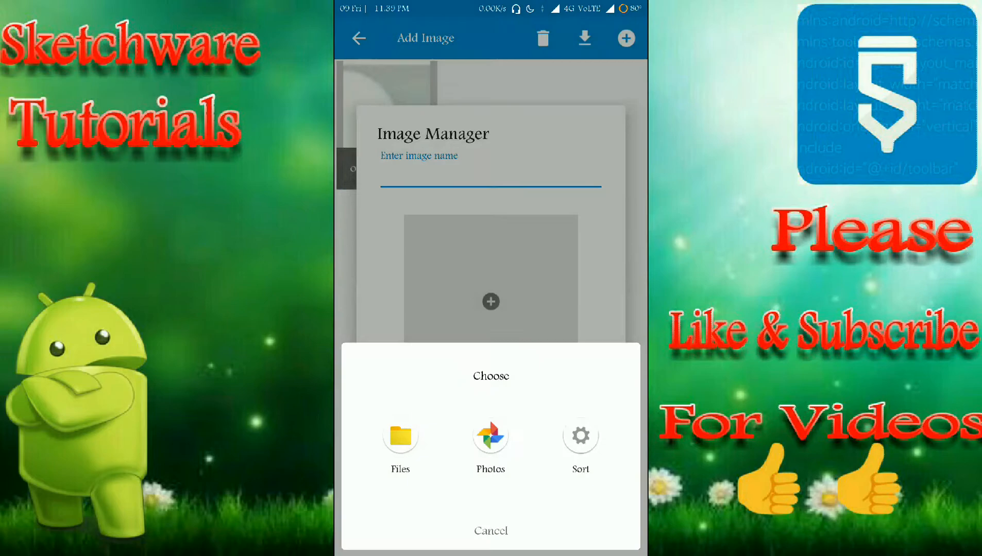
click(400, 436)
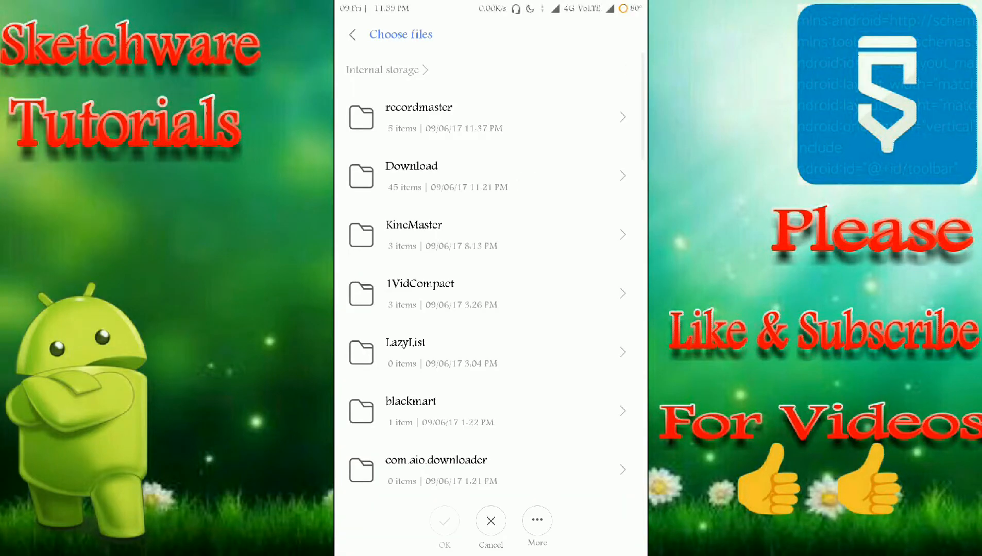
click(476, 175)
click(444, 522)
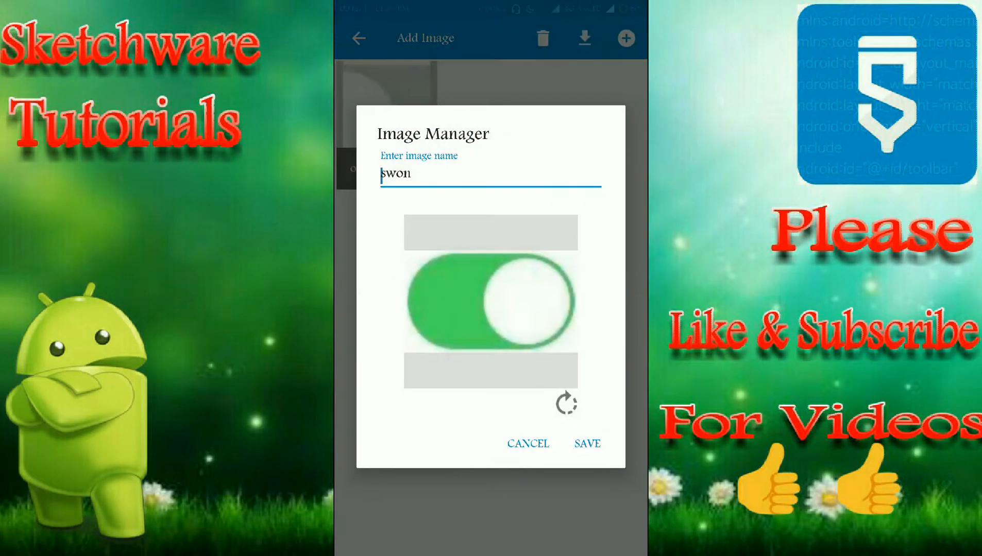
click(586, 443)
click(359, 38)
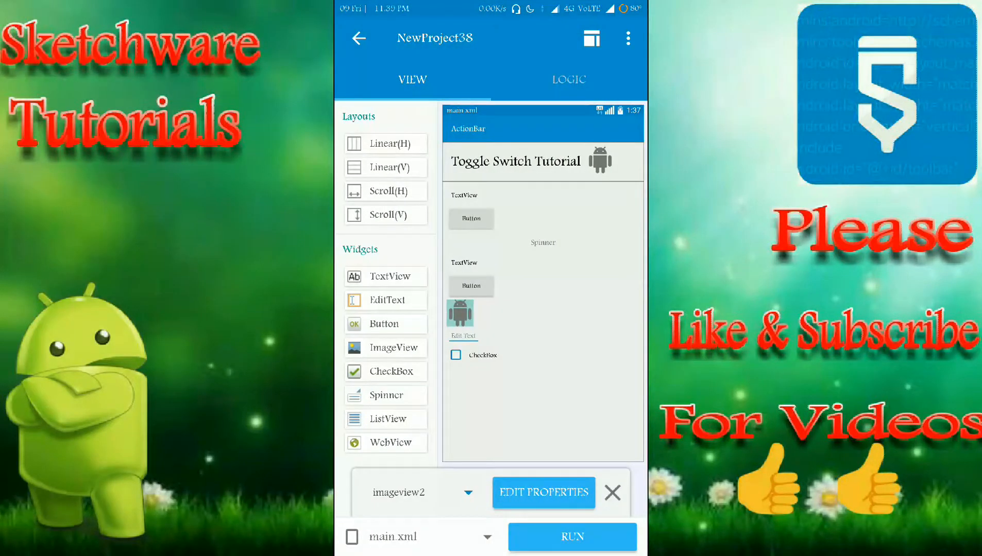
Set imageview1's scale_type to FIT_XY and its image to 'off'.
click(599, 161)
click(542, 492)
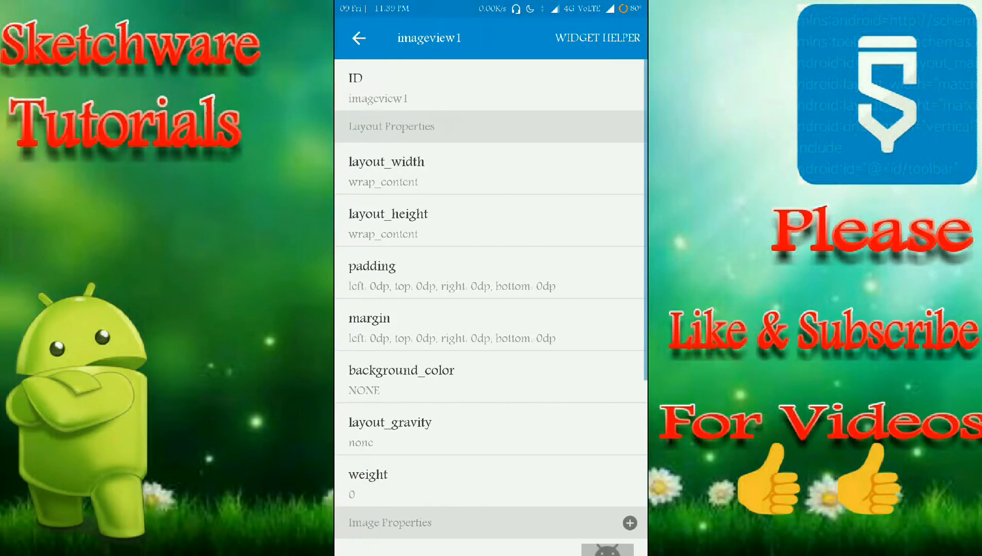
scroll(491, 306, down, 5)
click(383, 417)
click(390, 178)
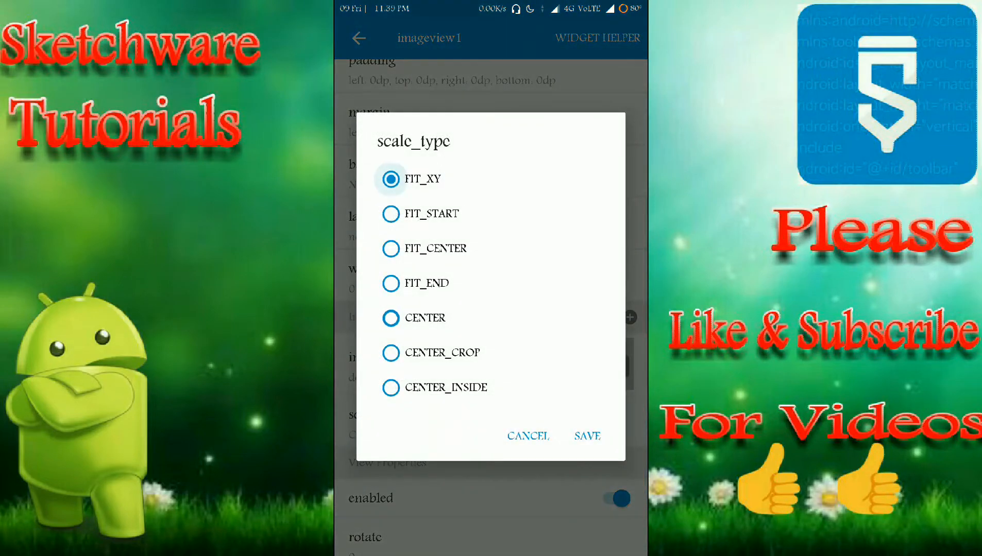
click(587, 436)
click(490, 360)
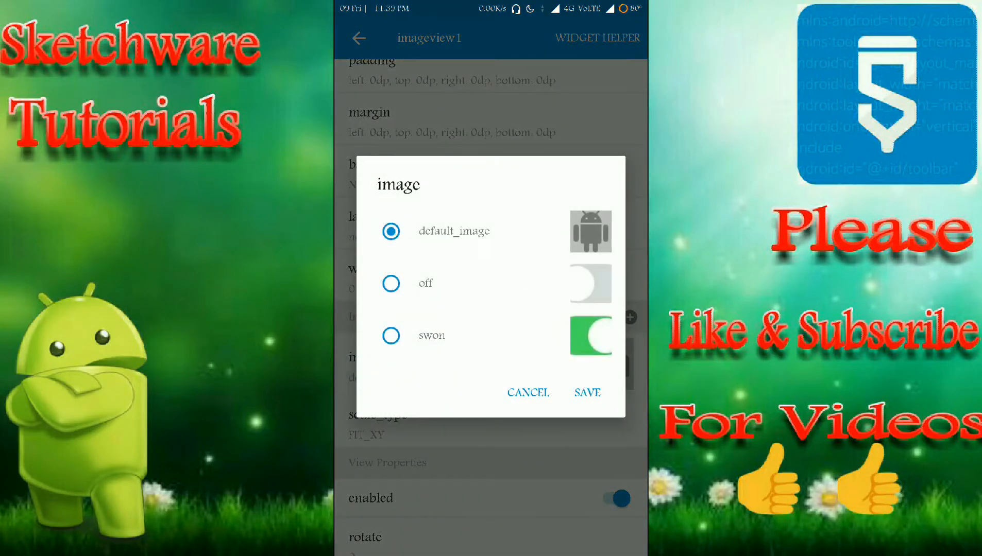
click(391, 283)
click(586, 392)
click(359, 38)
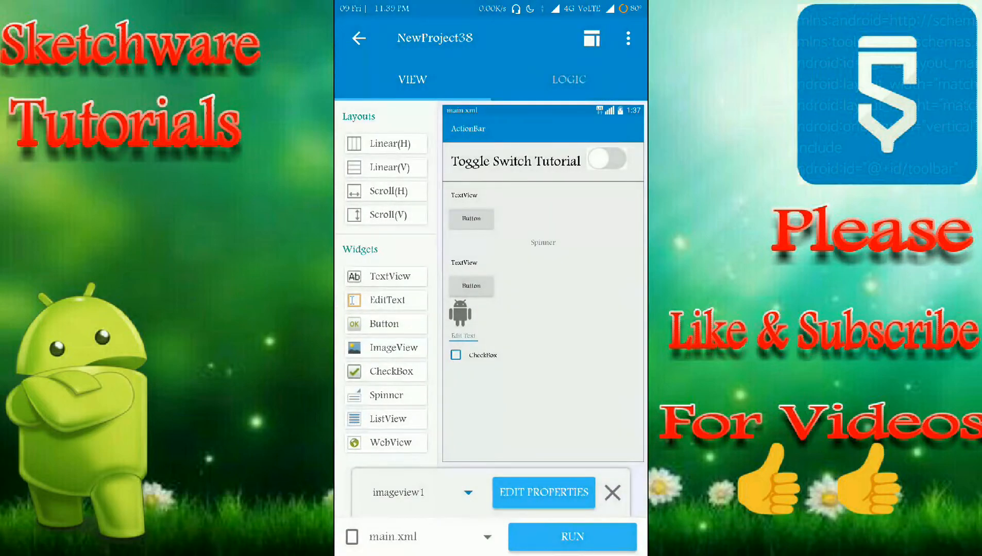
Select the whole header row linear1 on the canvas.
click(542, 406)
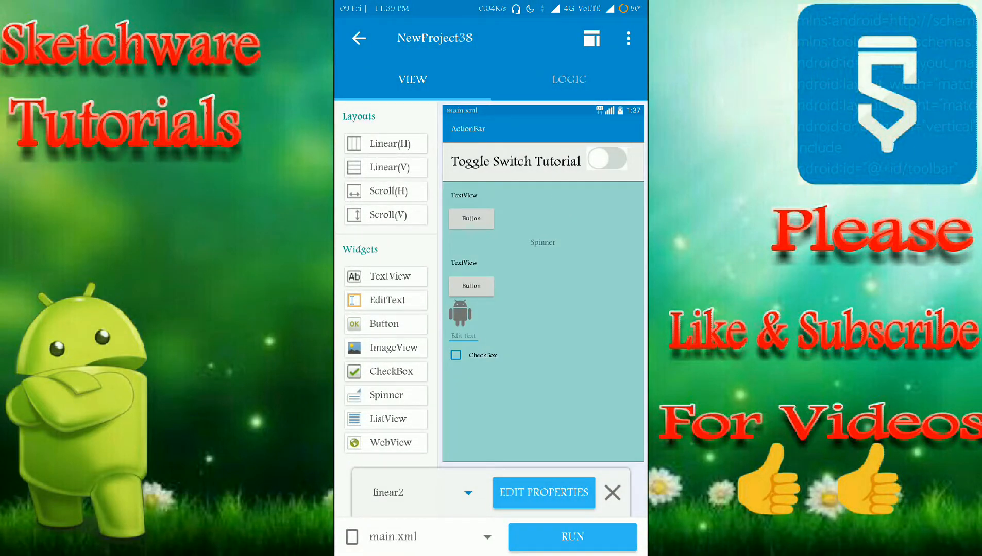
click(607, 160)
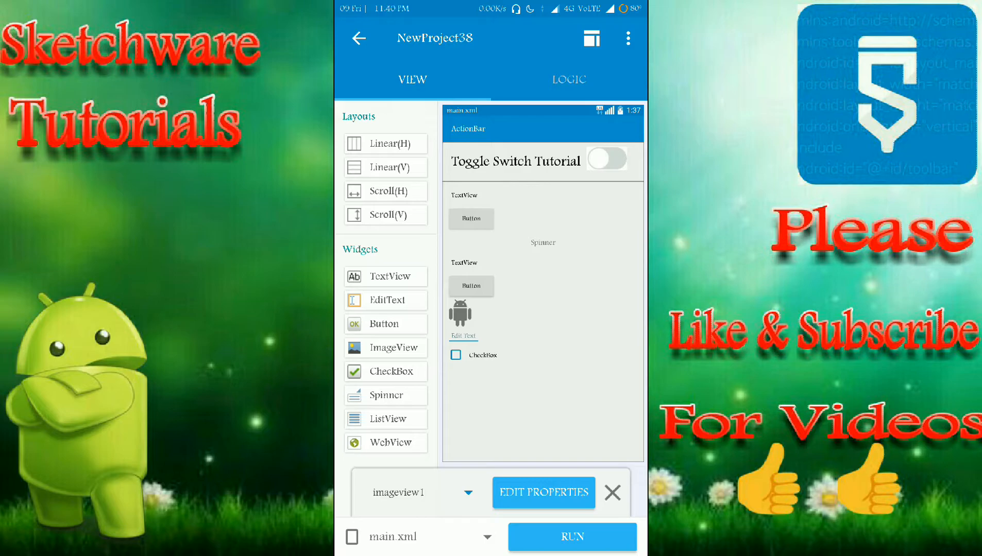
click(618, 196)
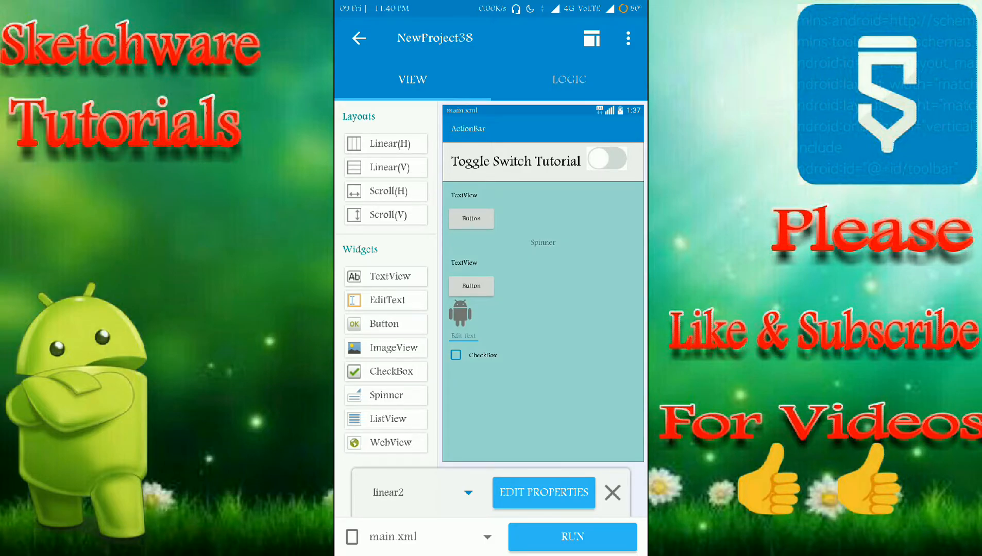
click(460, 312)
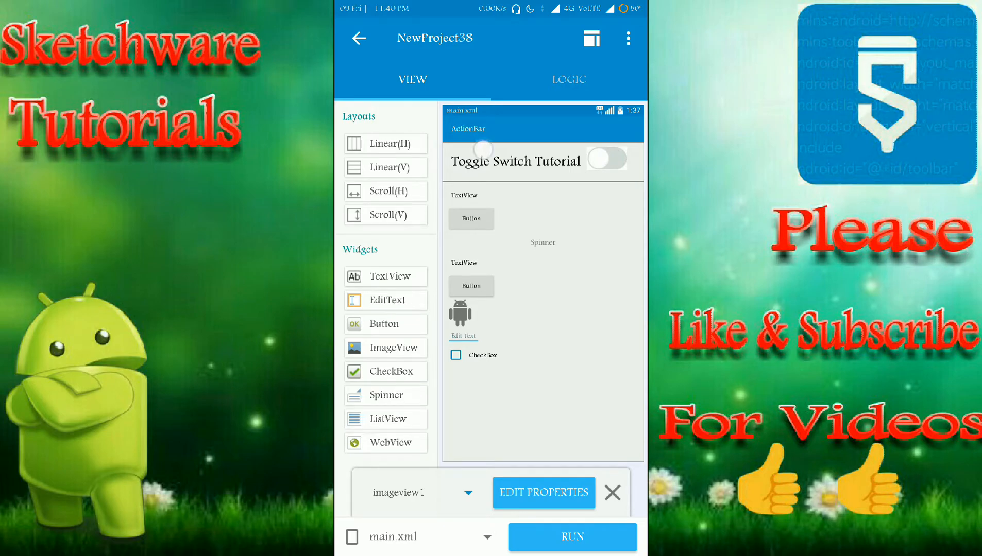
click(482, 153)
click(637, 154)
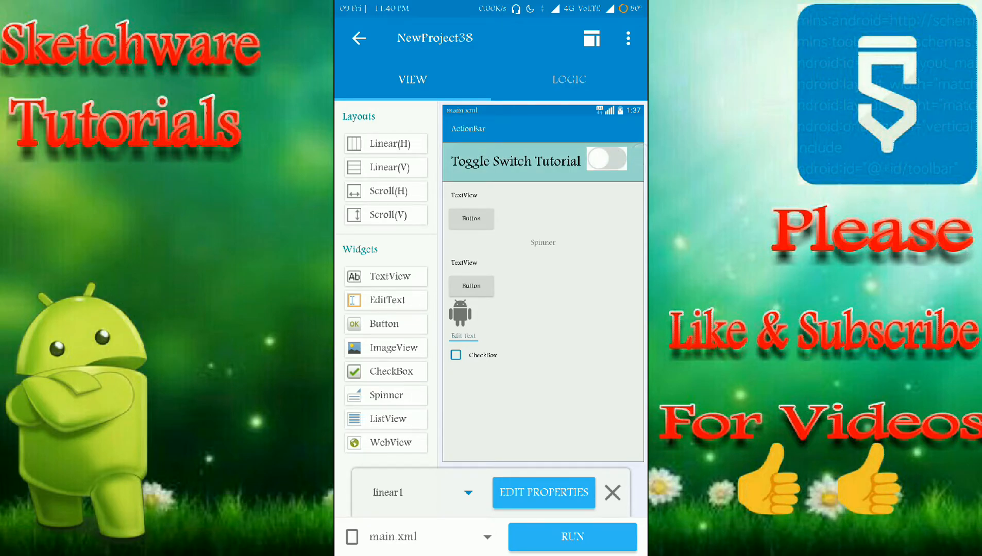
Set linear1's background_color to WHITE and go to the LOGIC events.
click(544, 492)
scroll(491, 307, down, 3)
scroll(491, 307, down, 2)
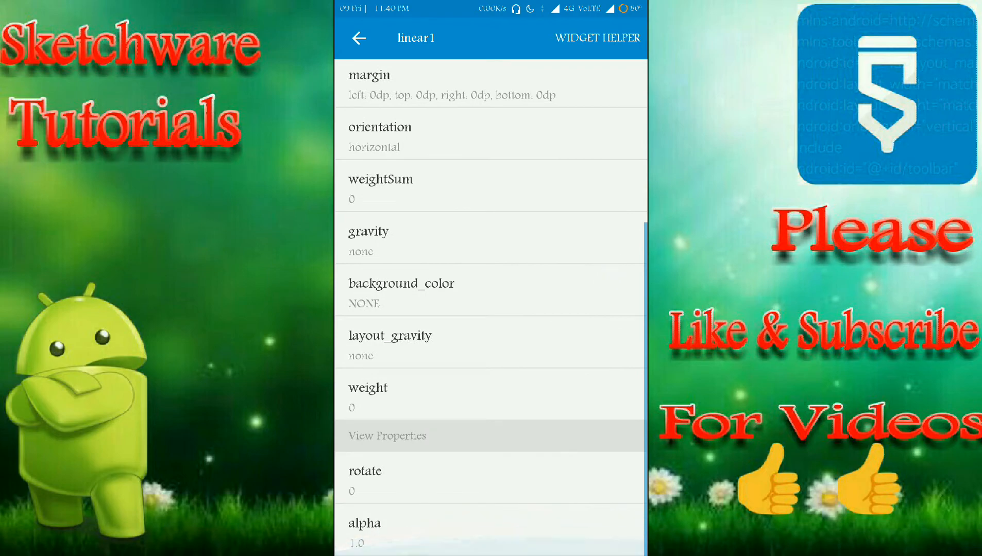
click(483, 292)
scroll(491, 45, right, 5)
click(521, 51)
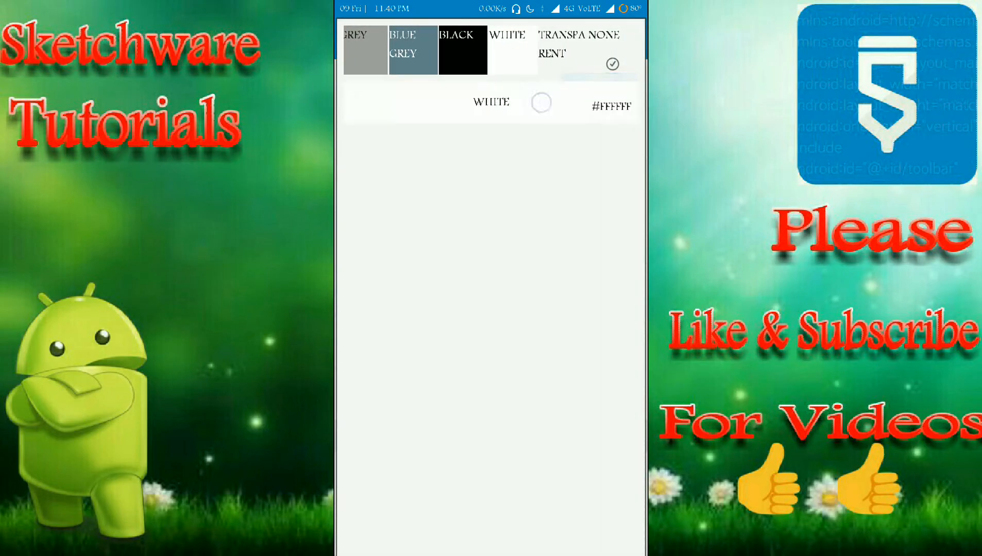
click(541, 102)
click(359, 38)
click(542, 321)
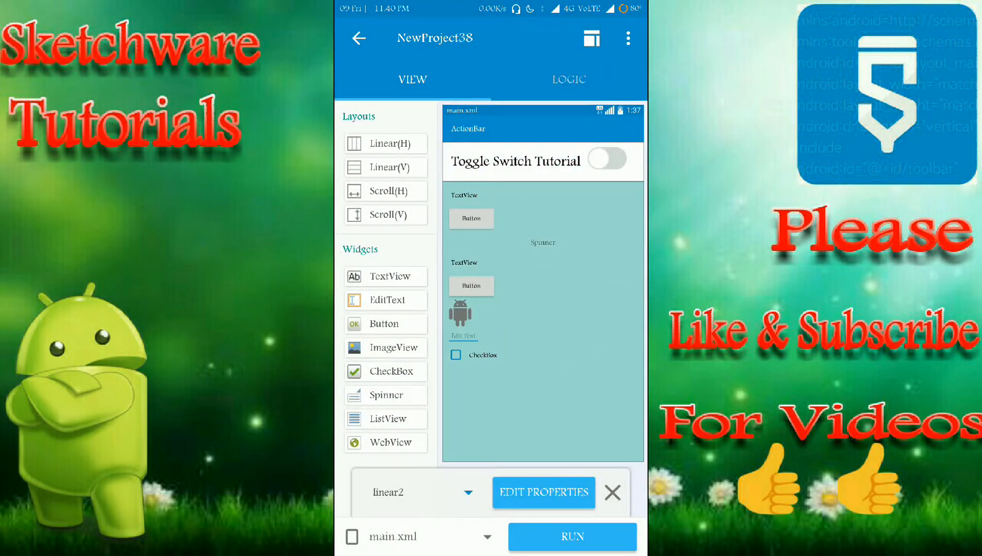
click(568, 80)
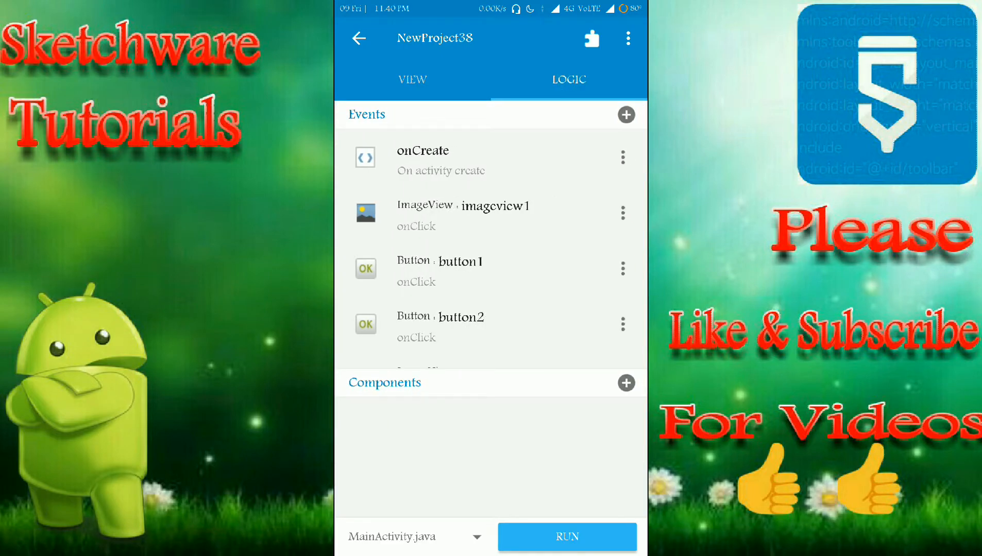
Open the On activity create event from the LOGIC tab.
click(412, 80)
click(459, 313)
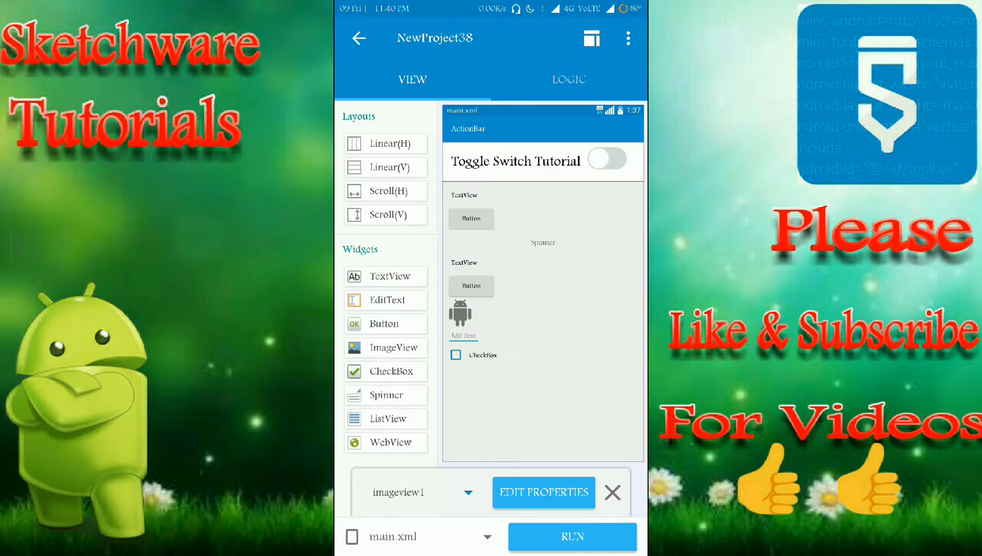
click(568, 80)
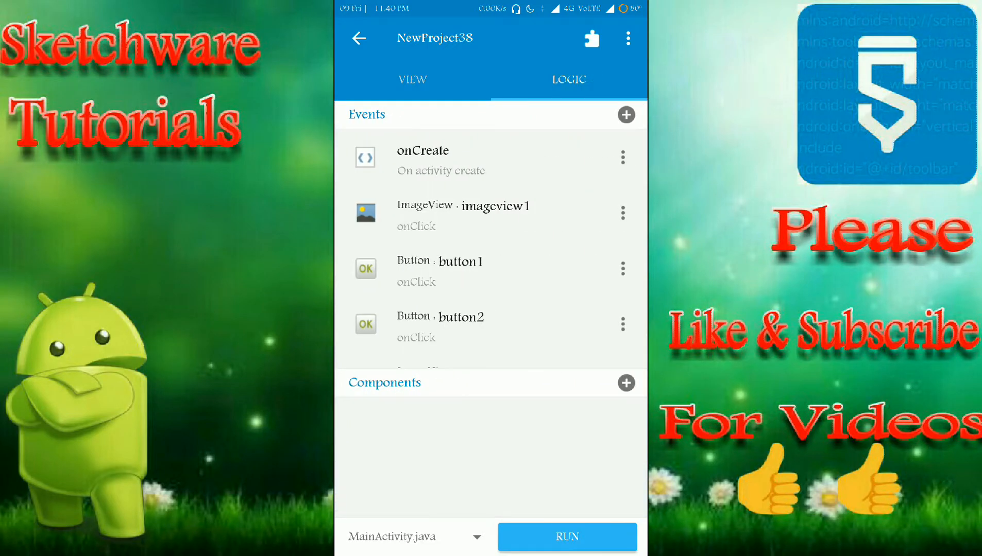
click(492, 159)
Add a setVisible block under activity create hiding linear2 with GONE visibility.
click(568, 466)
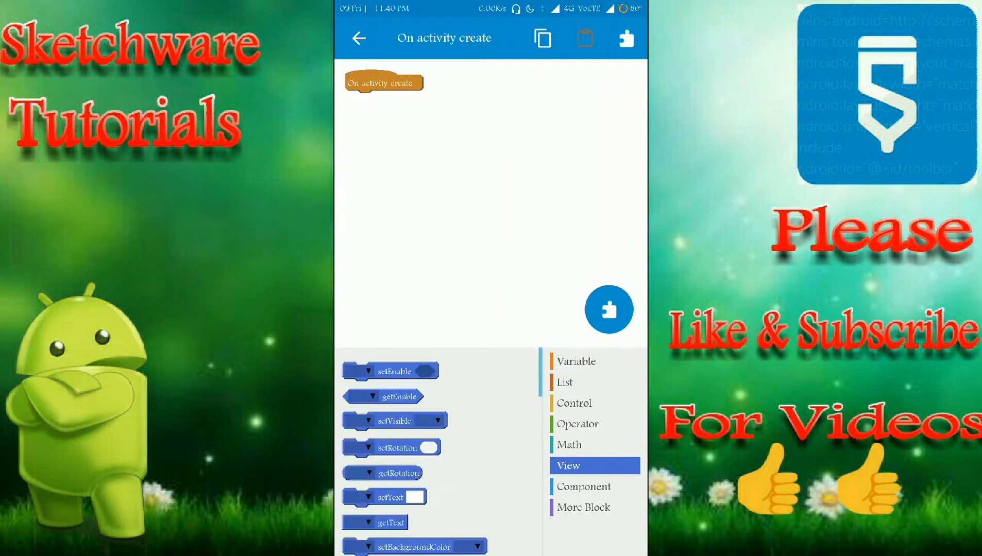
drag(510, 515, 491, 396)
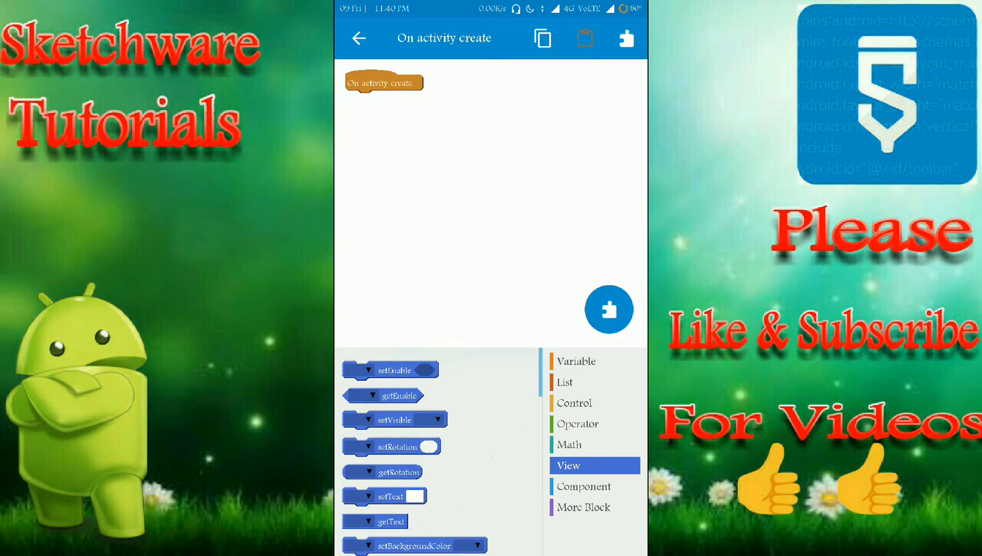
drag(384, 395, 424, 104)
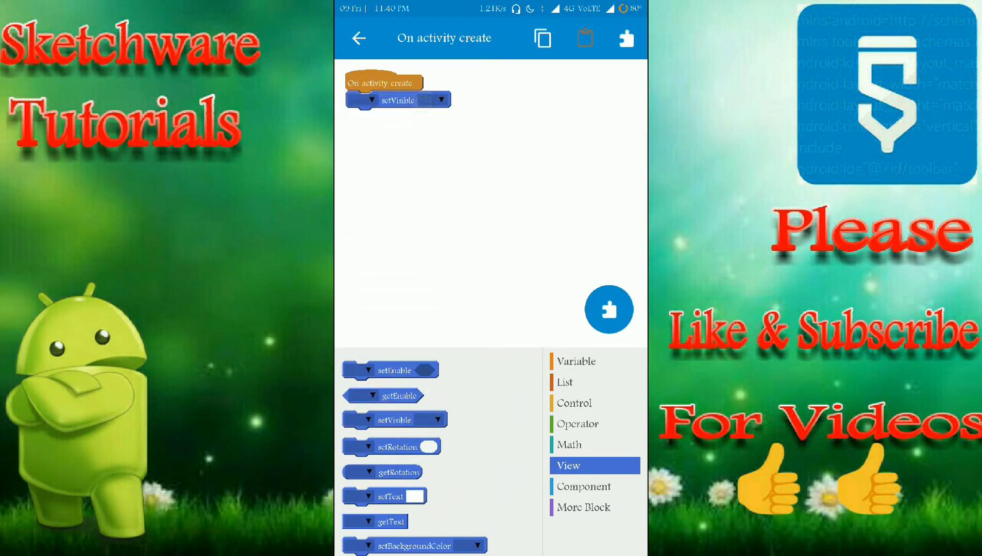
click(367, 99)
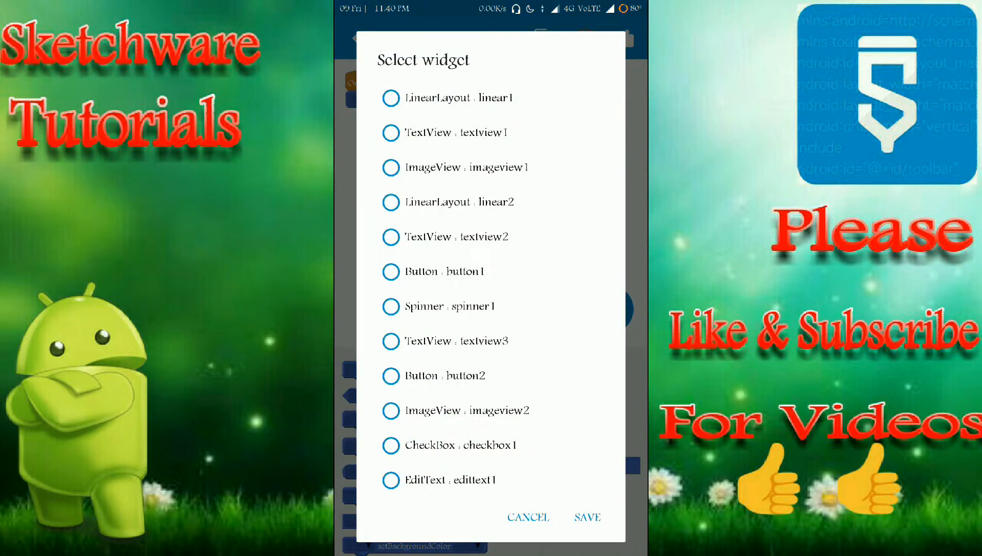
click(390, 201)
click(587, 517)
click(422, 100)
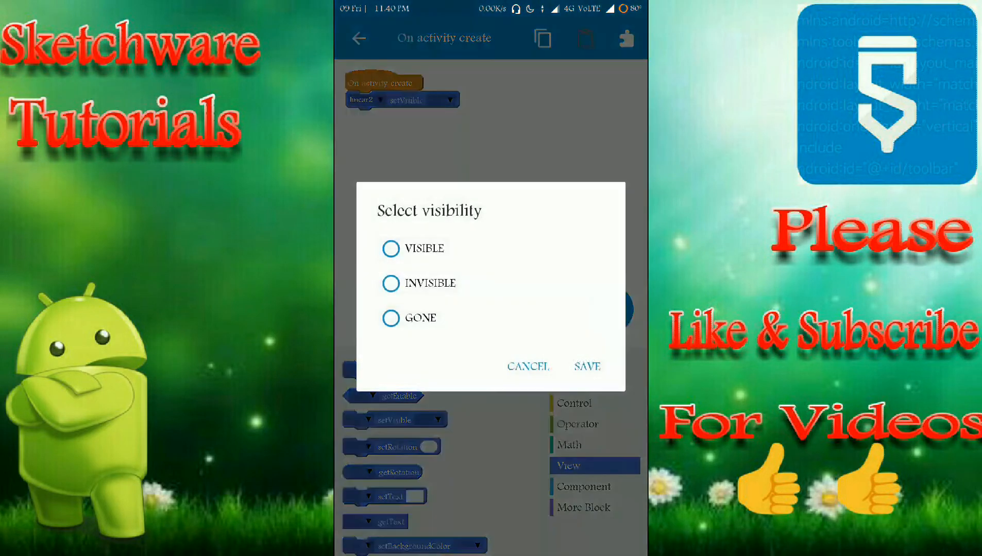
click(390, 318)
click(586, 366)
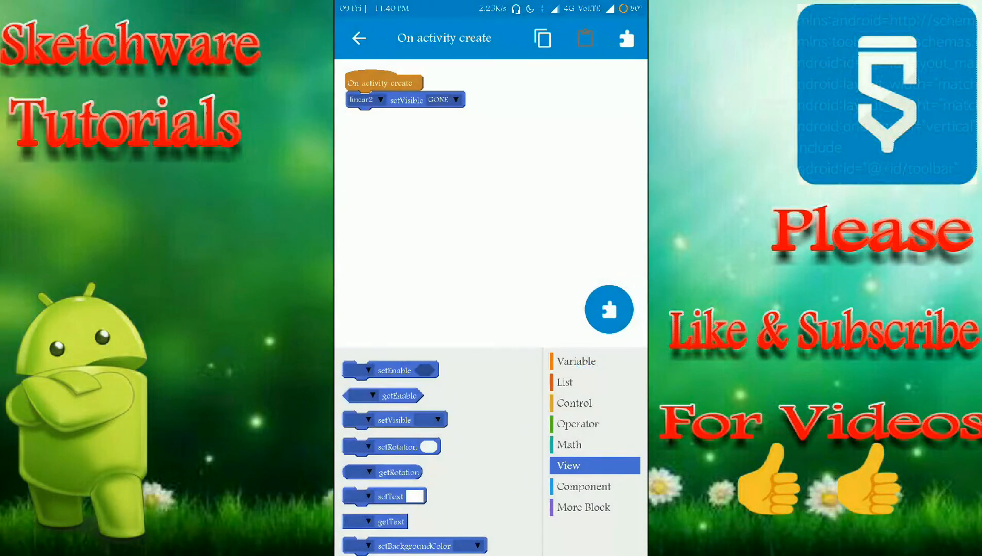
click(594, 361)
Create a Boolean variable named swit.
click(400, 391)
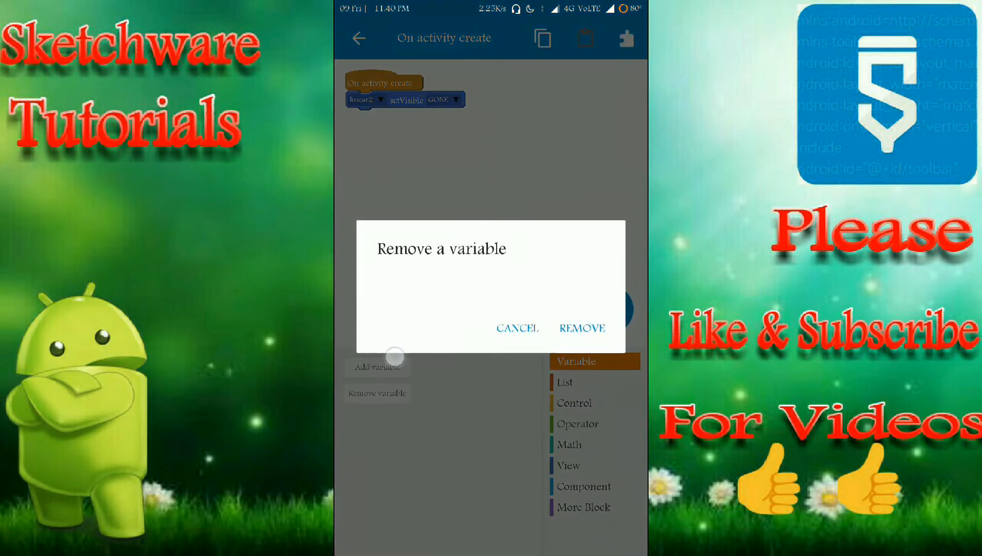
click(526, 320)
click(376, 367)
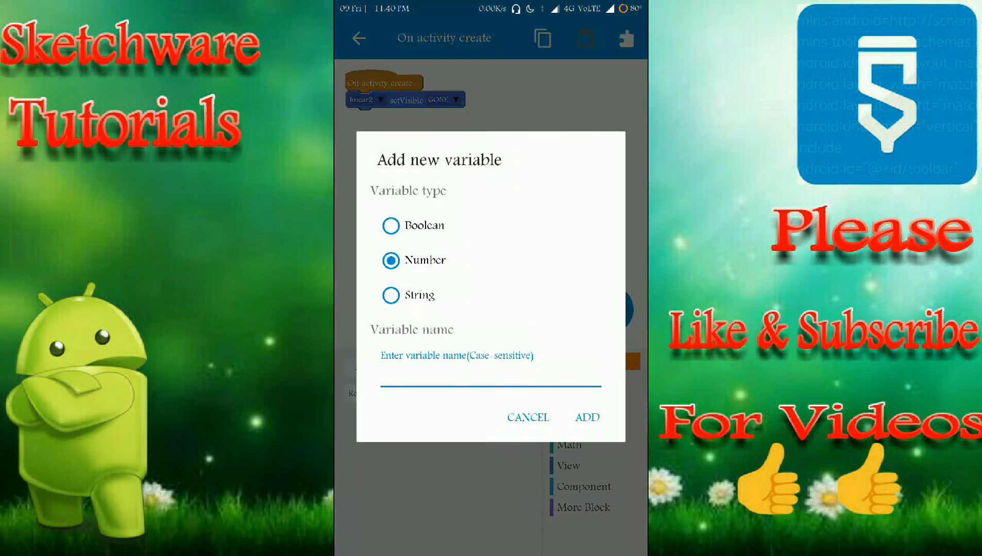
click(391, 225)
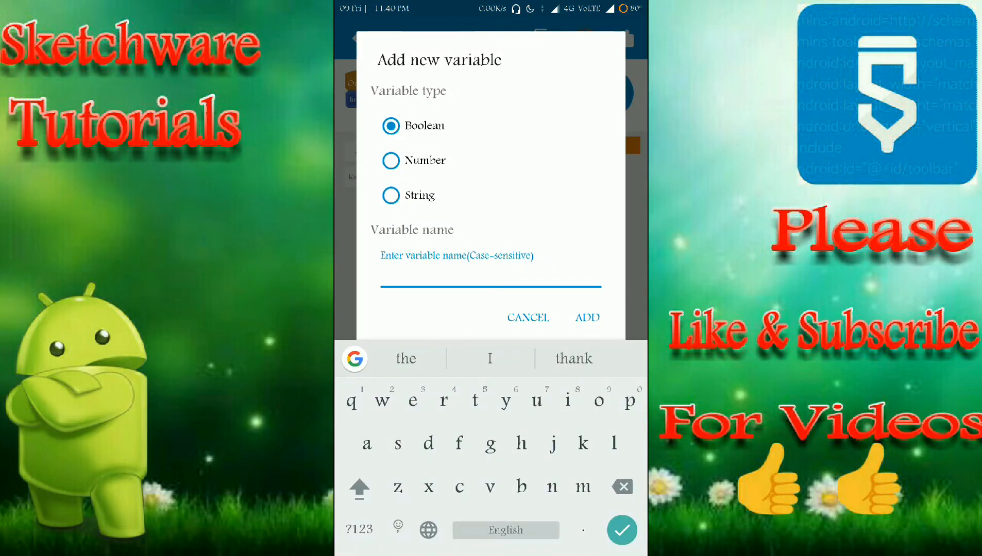
text(swit)
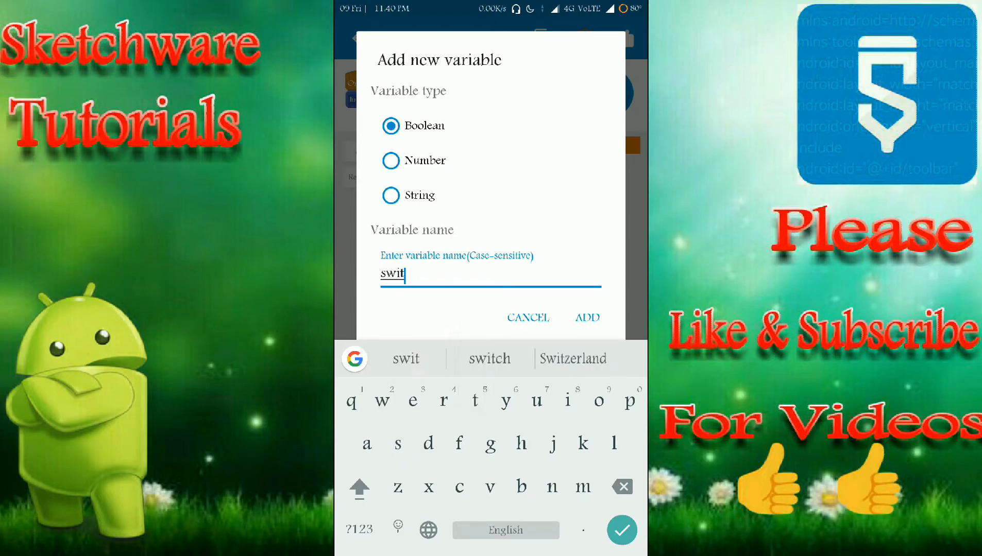
click(587, 317)
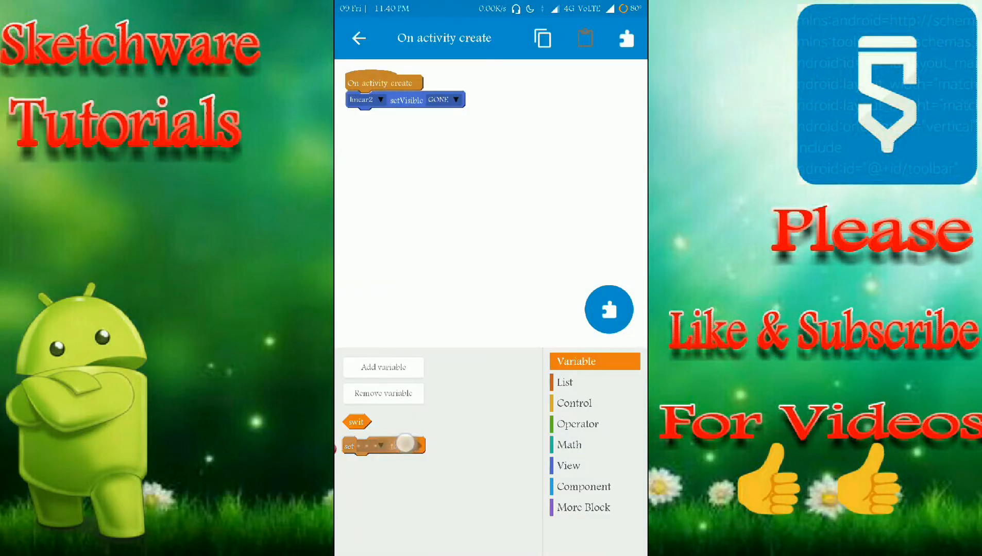
Add a block setting swit to false below the setVisible block.
drag(384, 446, 407, 123)
click(376, 118)
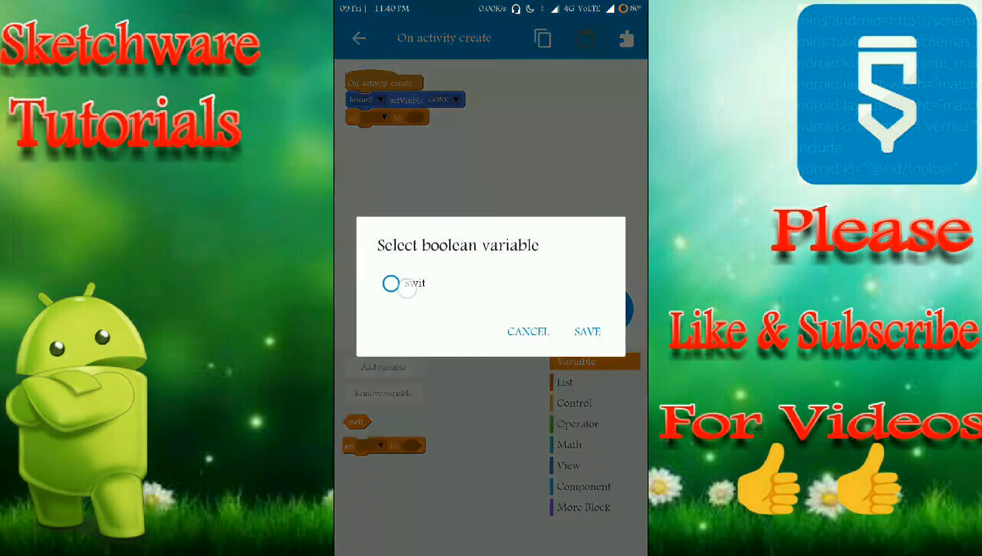
click(392, 283)
click(588, 325)
click(594, 424)
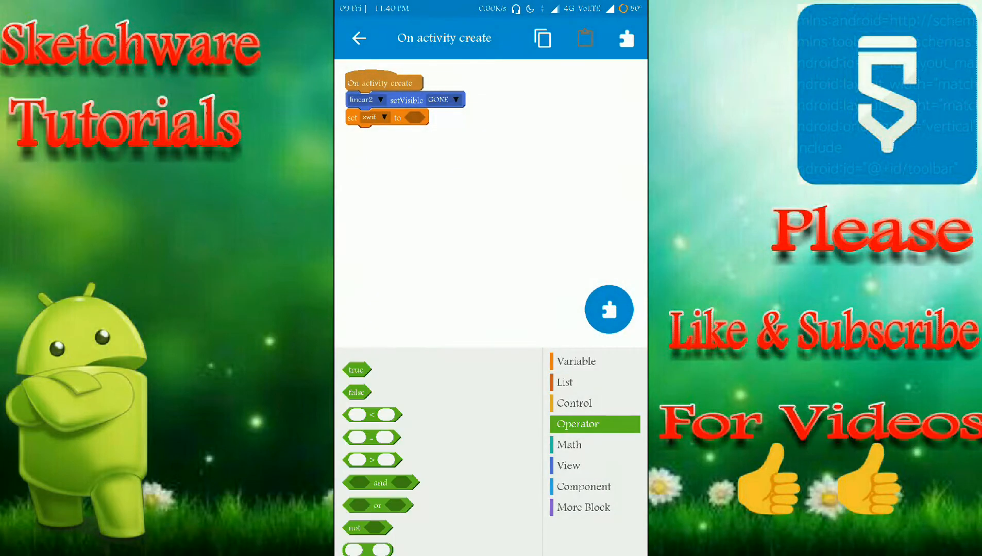
drag(361, 393, 418, 119)
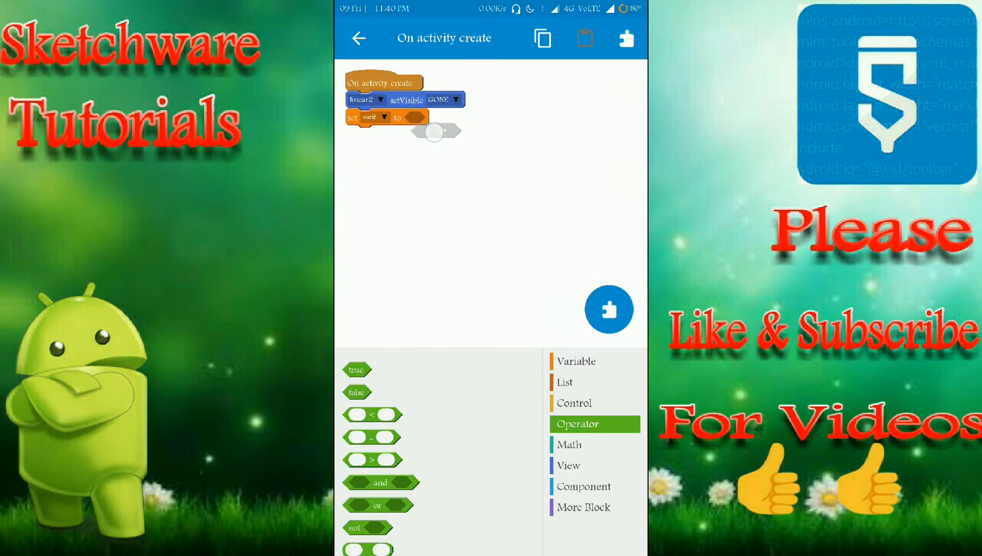
Leave onCreate and add an if-else block to imageview1's onClick handler.
click(362, 38)
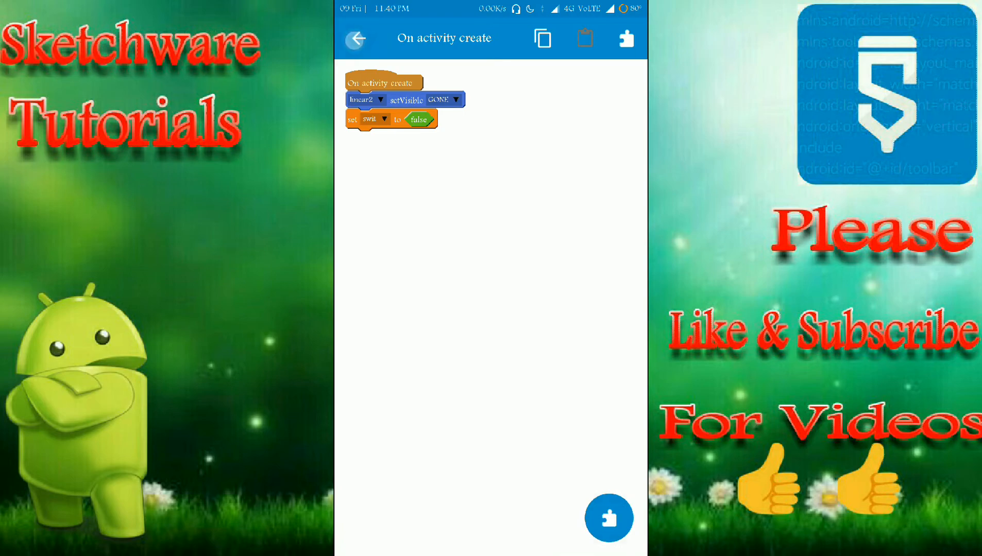
click(357, 37)
click(491, 214)
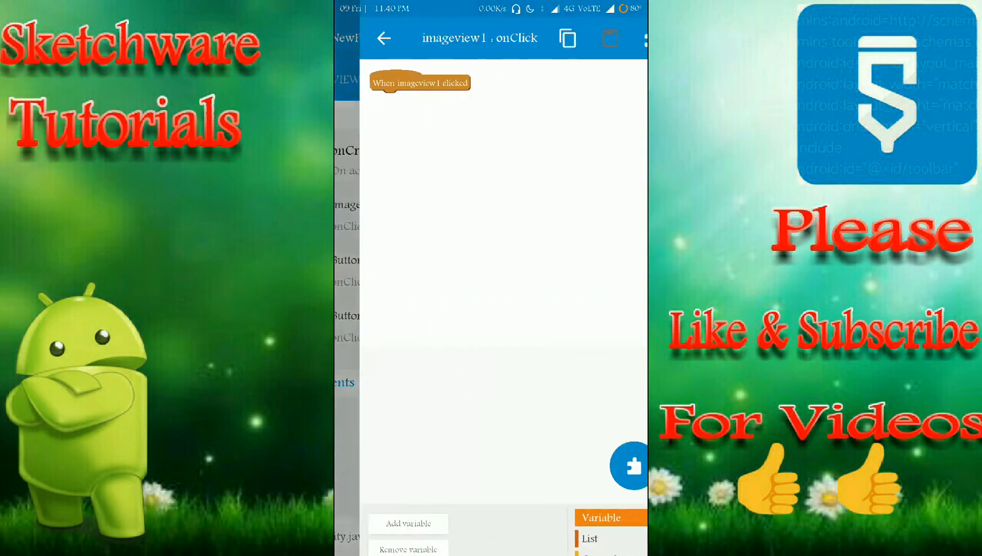
click(601, 403)
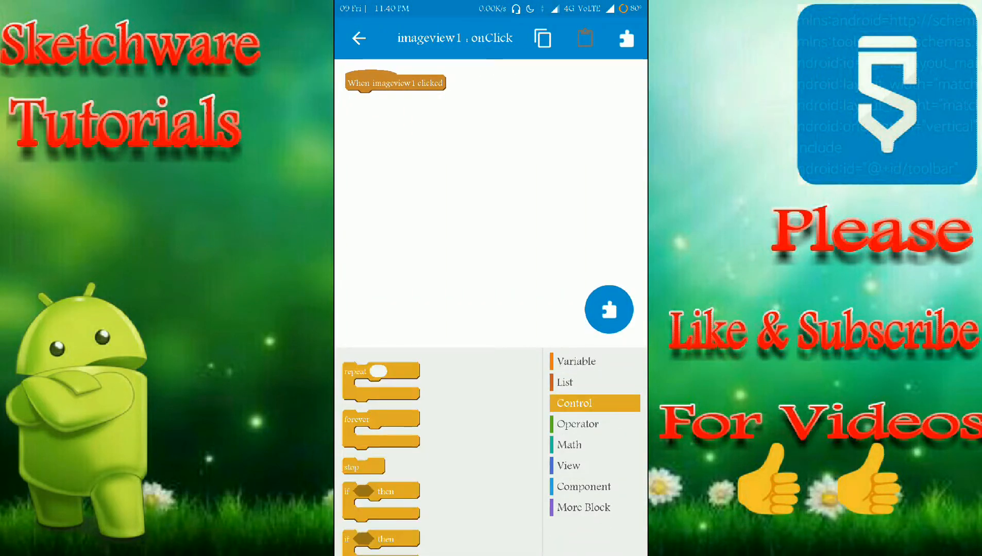
scroll(499, 429, down, 3)
drag(384, 506, 384, 107)
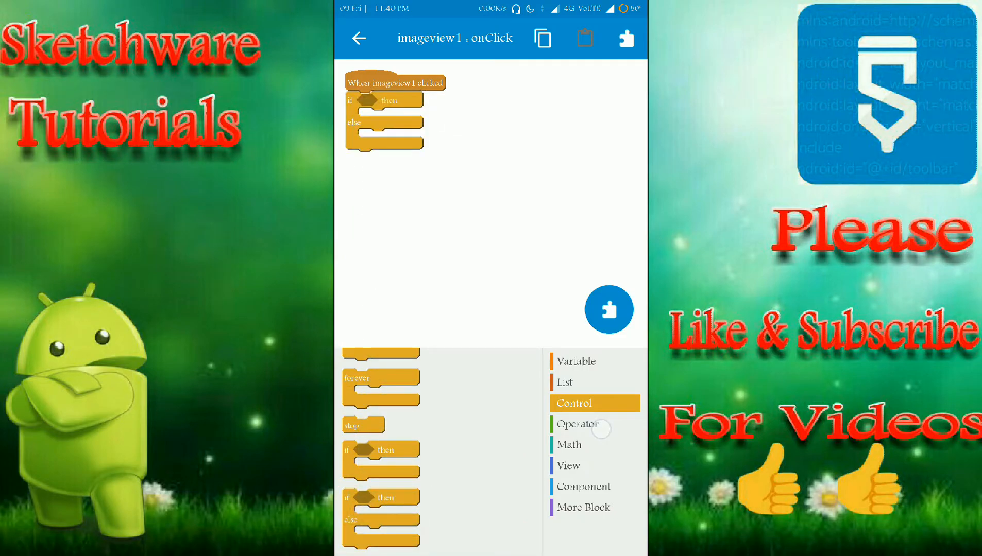
Use the swit variable as the if condition and drop a setVisible block into the then branch.
click(584, 424)
click(594, 361)
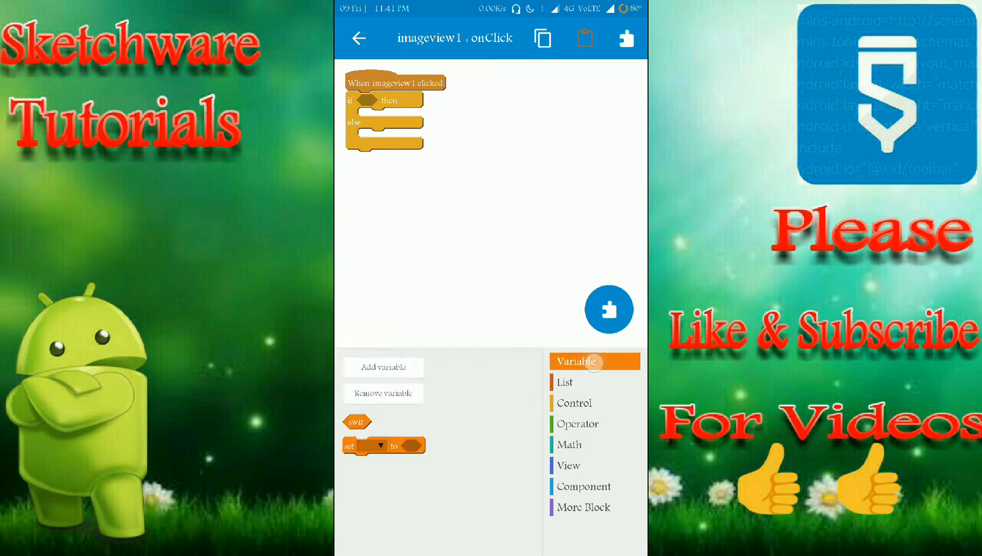
drag(356, 422, 376, 99)
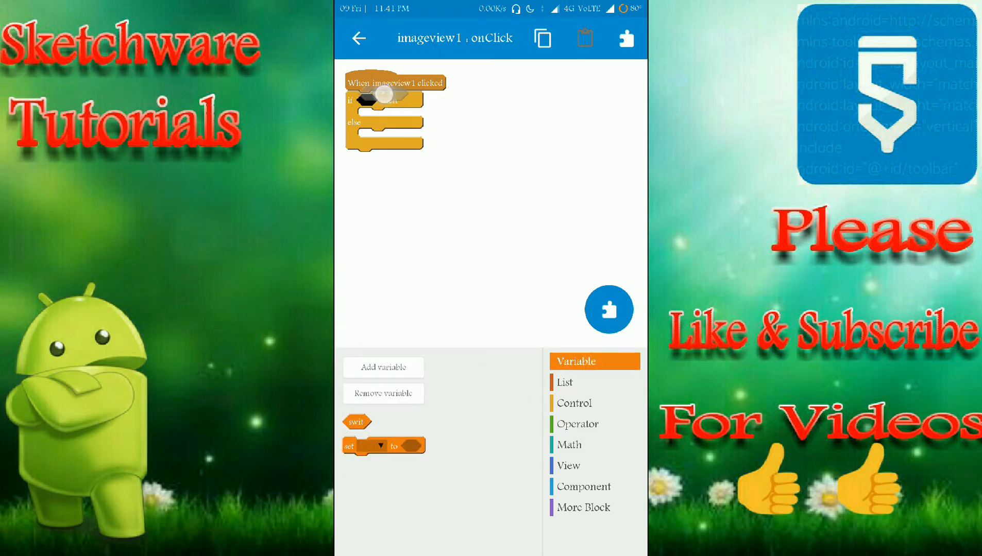
click(570, 444)
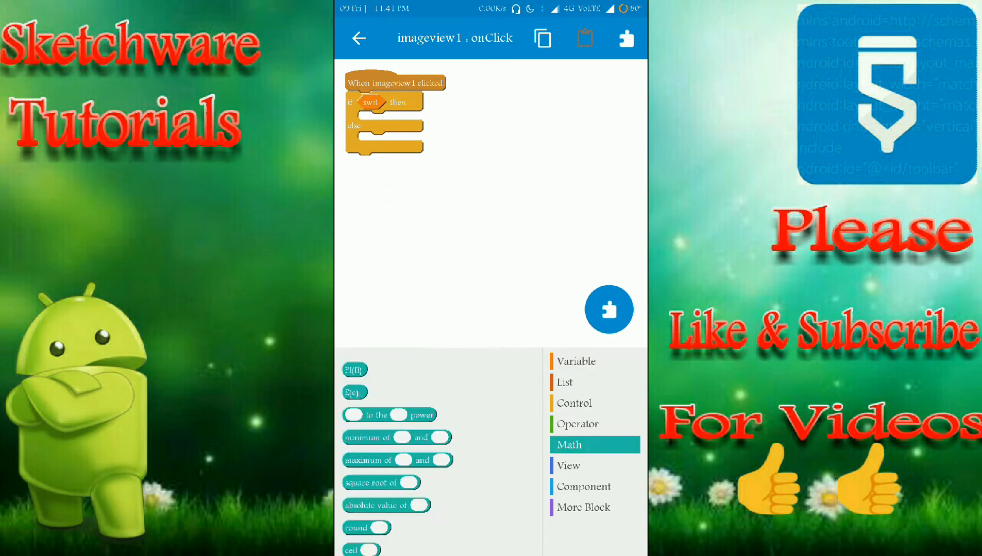
click(568, 465)
drag(475, 490, 489, 429)
drag(395, 388, 378, 121)
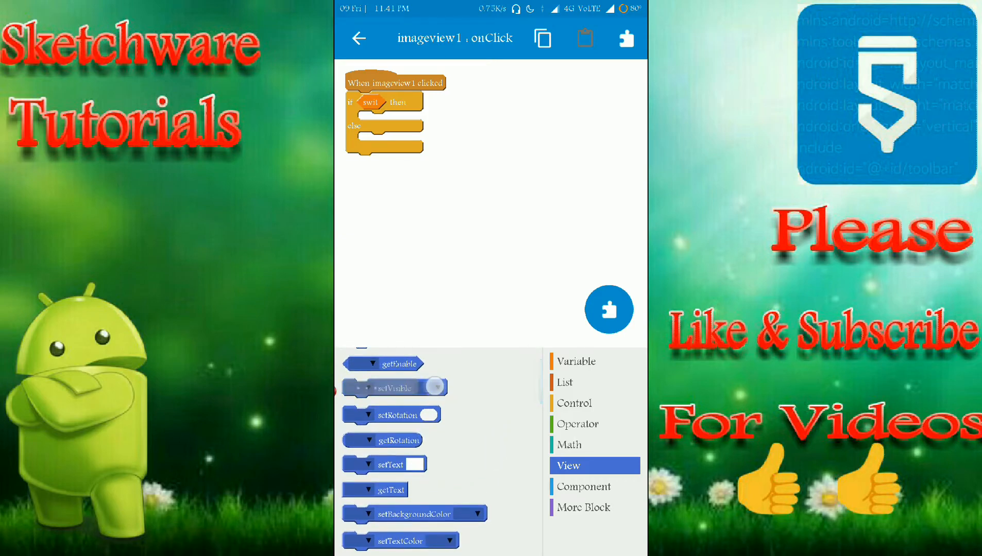
Target the visibility block at linear2 and set it to GONE.
click(376, 121)
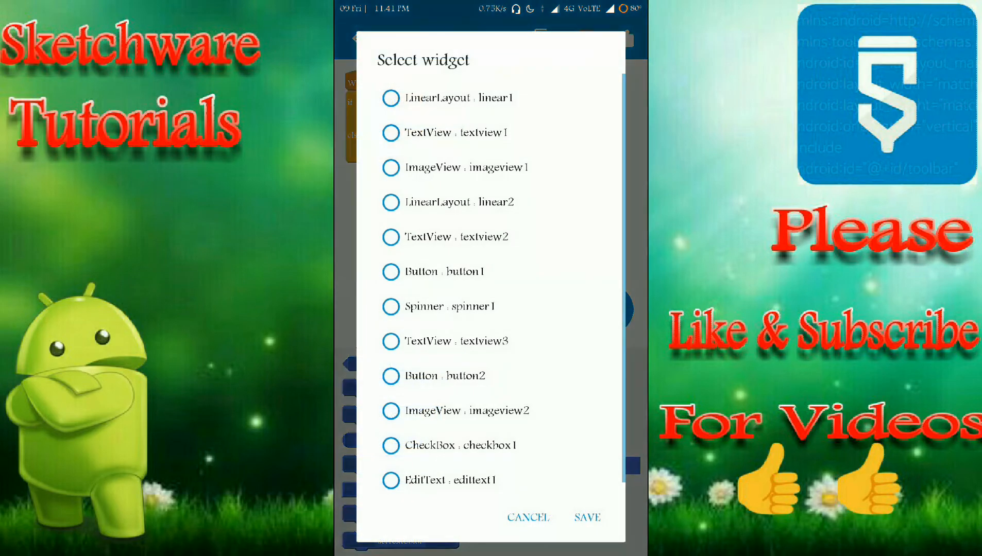
click(390, 203)
click(586, 517)
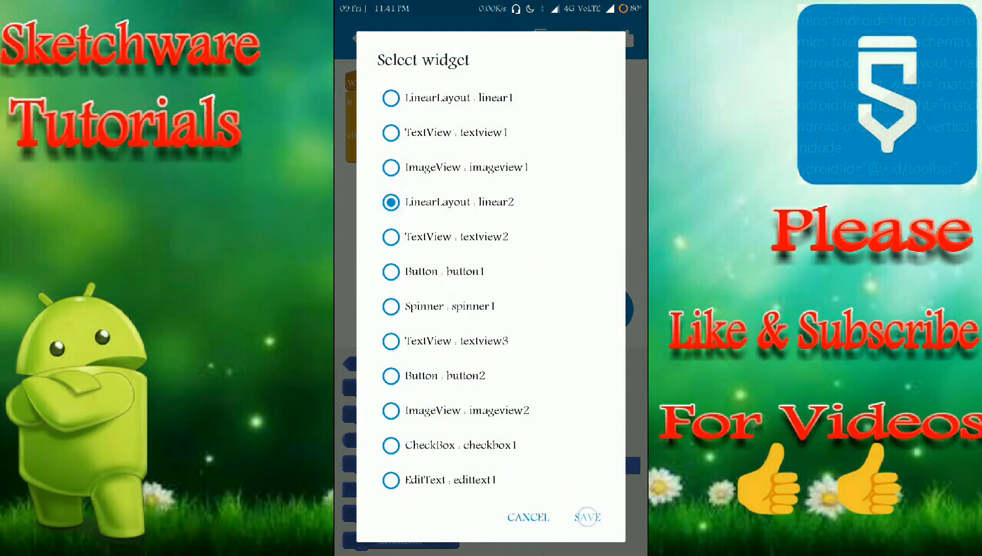
click(438, 121)
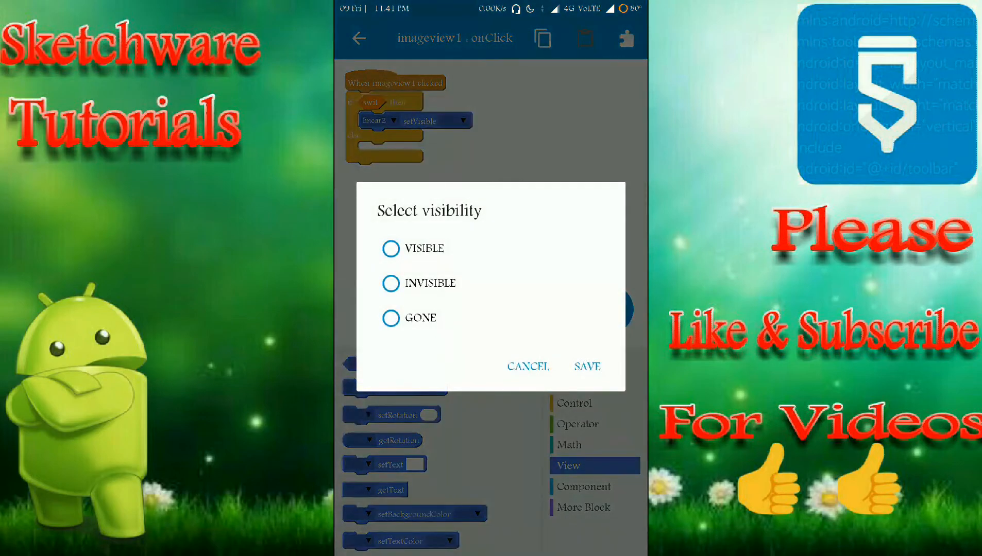
click(391, 318)
click(587, 366)
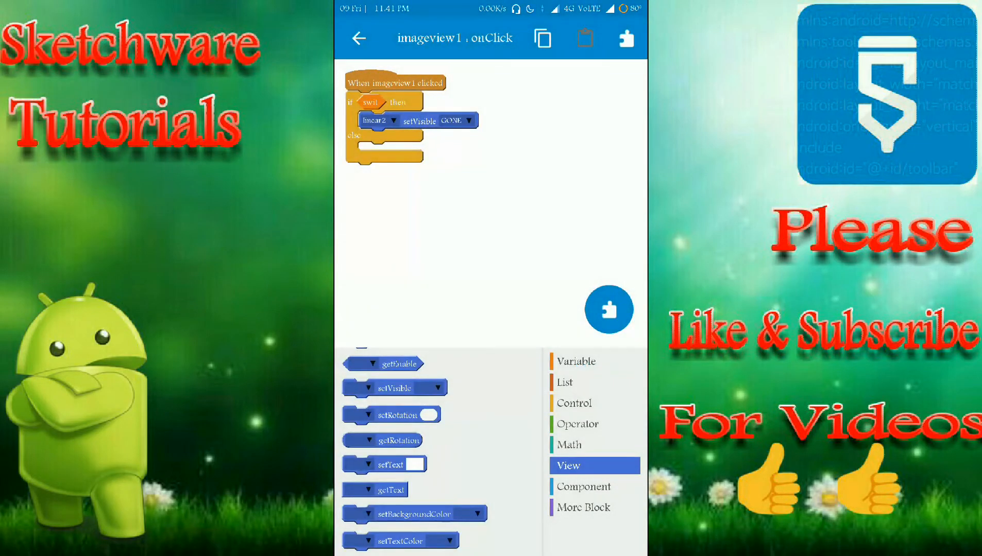
scroll(500, 415, up, 2)
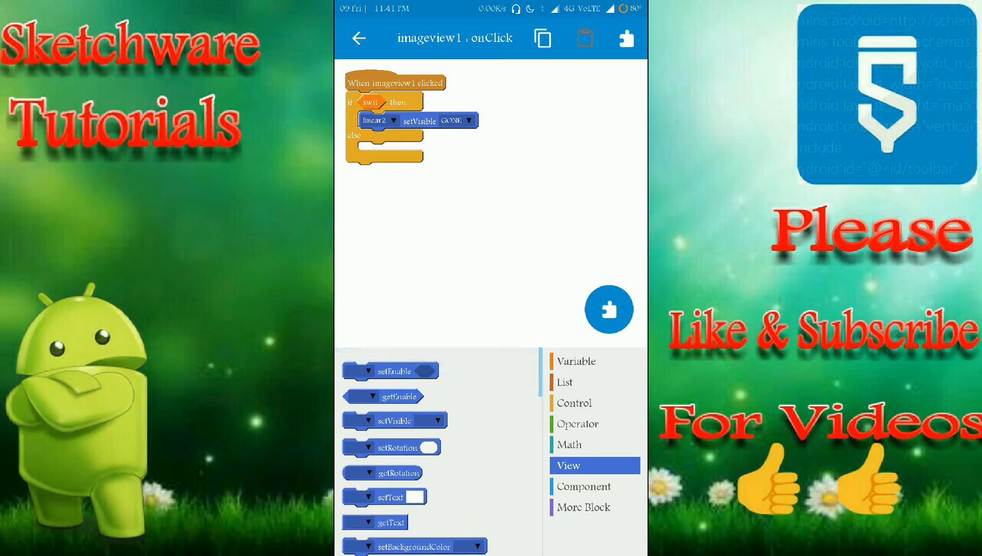
drag(472, 501, 509, 377)
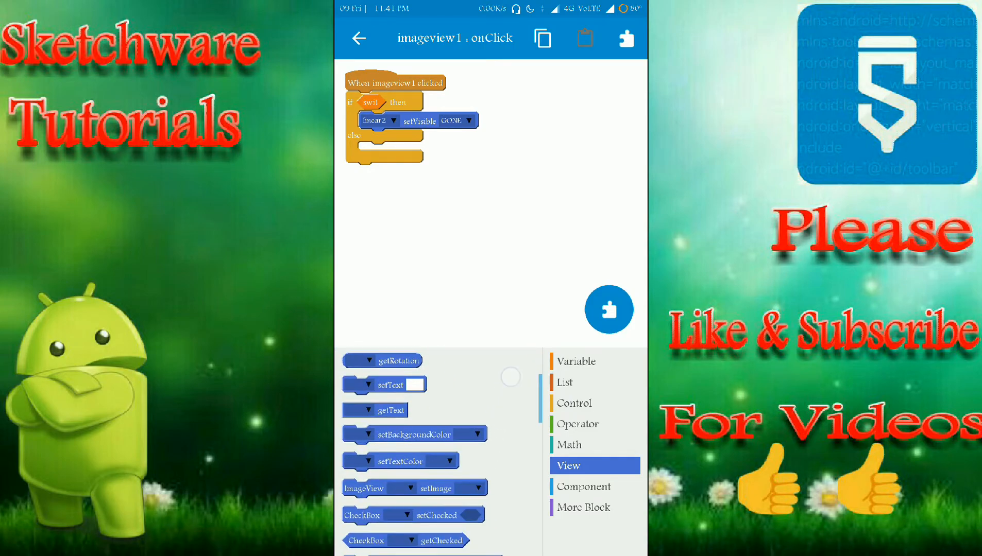
Add a setImage block below it that sets imageview1 to the 'off' image.
drag(460, 490, 468, 448)
drag(384, 405, 477, 140)
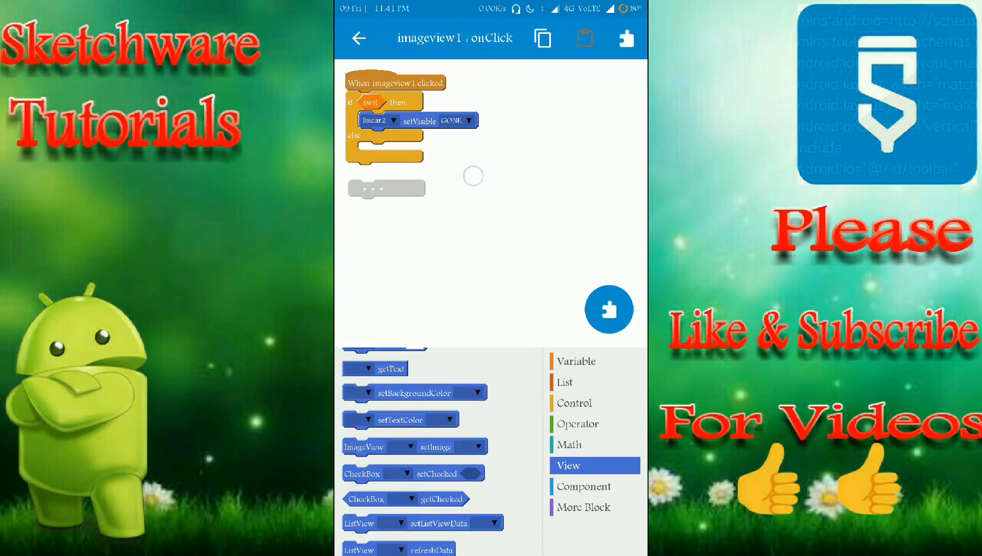
click(411, 146)
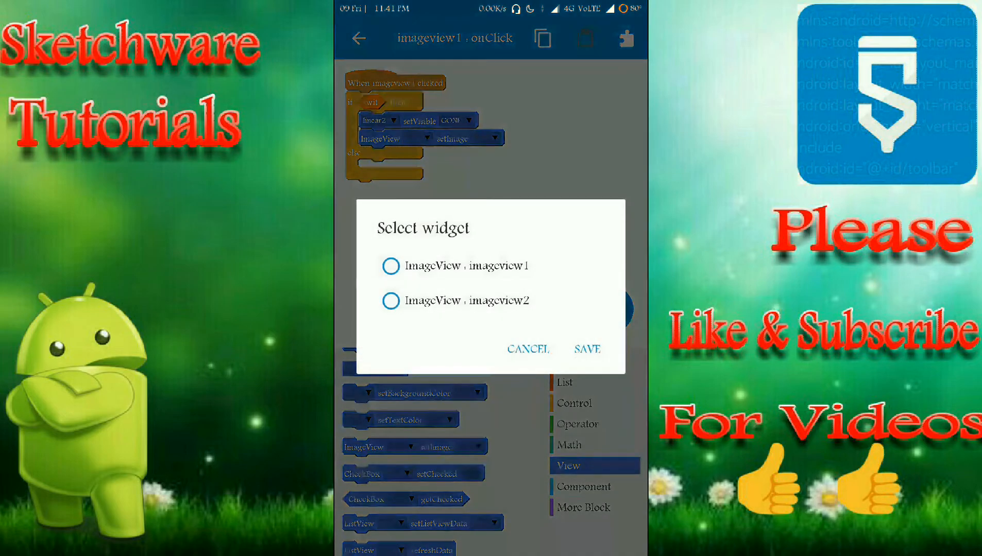
click(390, 266)
click(586, 348)
click(476, 139)
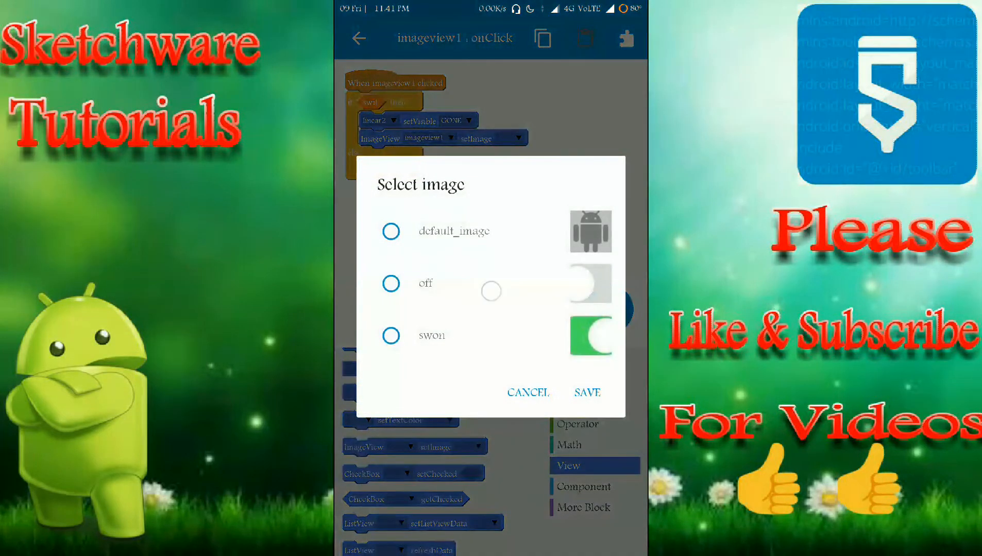
click(390, 283)
click(587, 392)
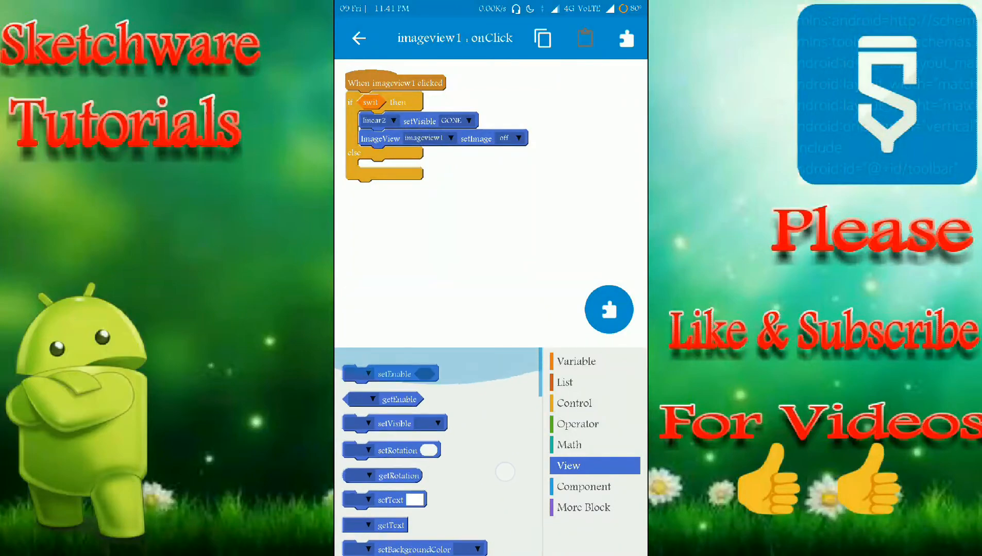
Place a set-variable block at the end of the if branch.
click(575, 362)
mouse_move(384, 446)
mouse_down()
mouse_move(456, 208)
mouse_move(399, 156)
mouse_up()
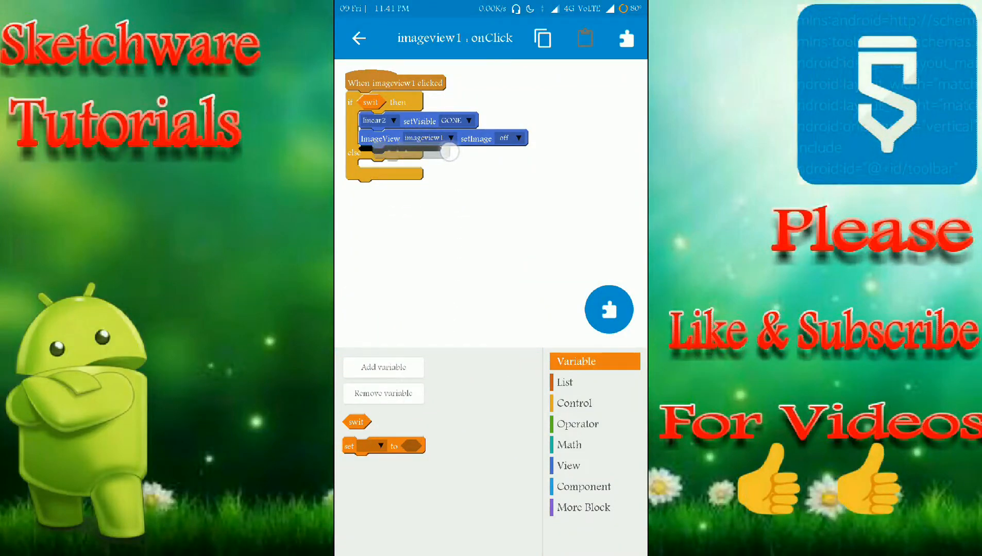
Make the if branch set swit to false, keeping a spare true block on the canvas.
click(380, 156)
click(390, 283)
click(586, 331)
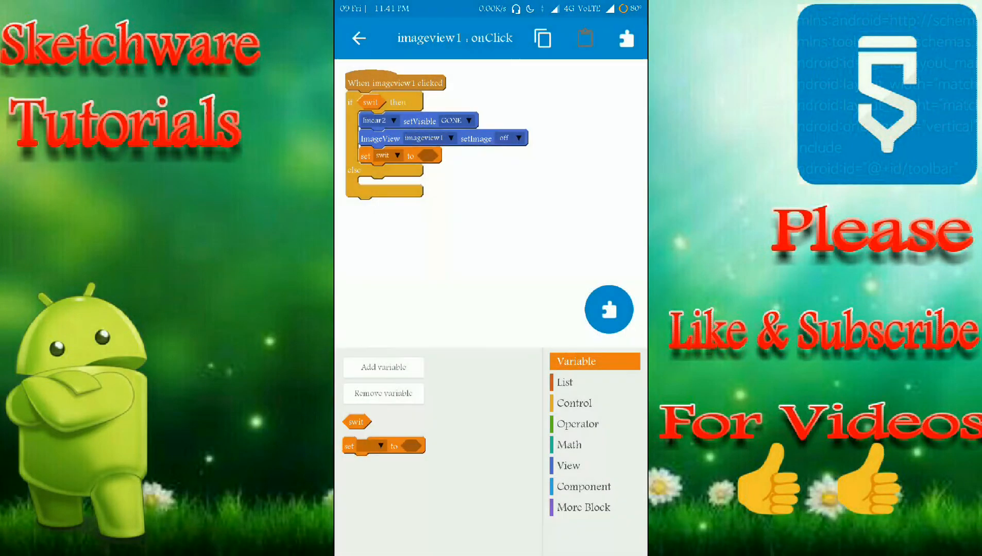
click(576, 423)
drag(356, 370, 389, 310)
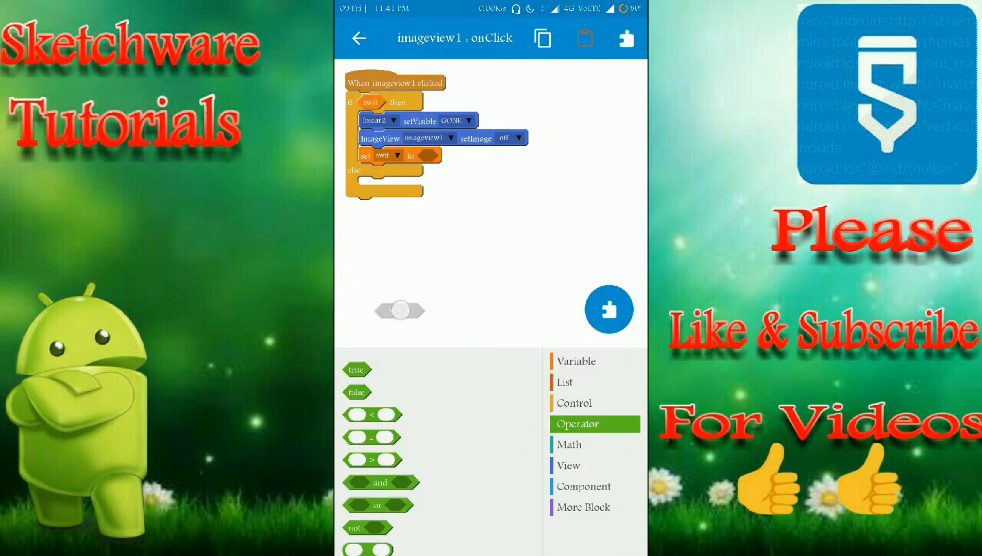
drag(356, 392, 432, 157)
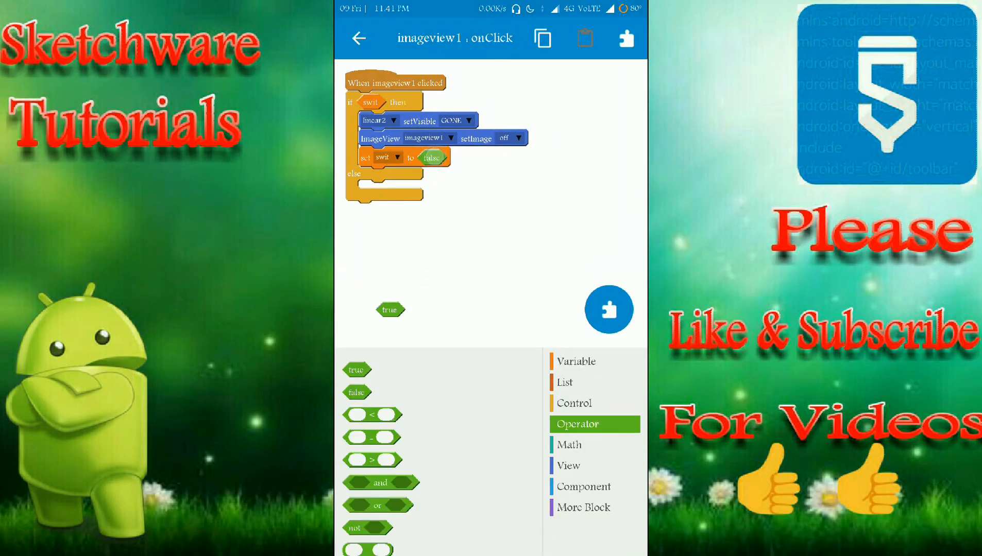
Copy the if-branch blocks and paste them into the else branch.
click(542, 38)
click(427, 122)
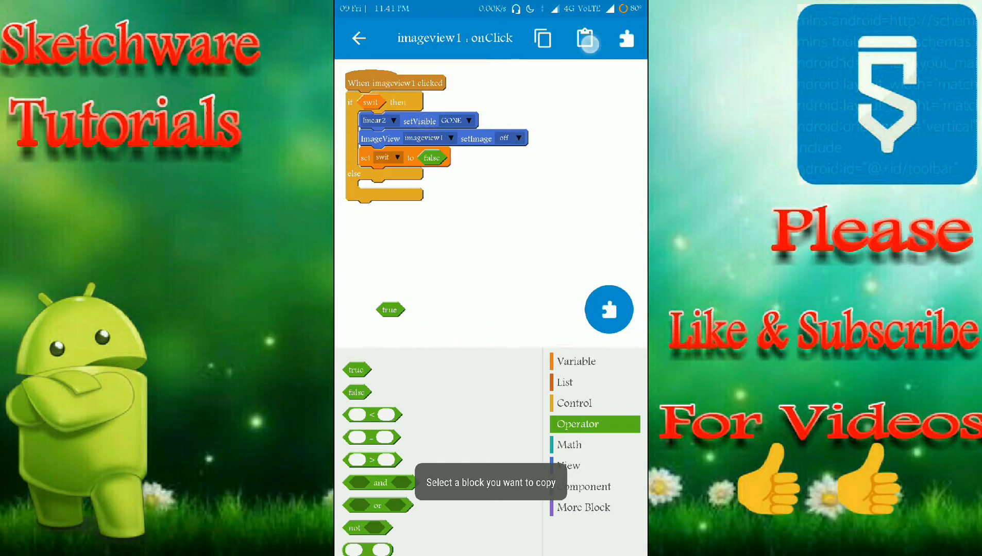
click(585, 38)
mouse_move(537, 84)
mouse_down()
mouse_move(461, 223)
mouse_move(406, 184)
mouse_up()
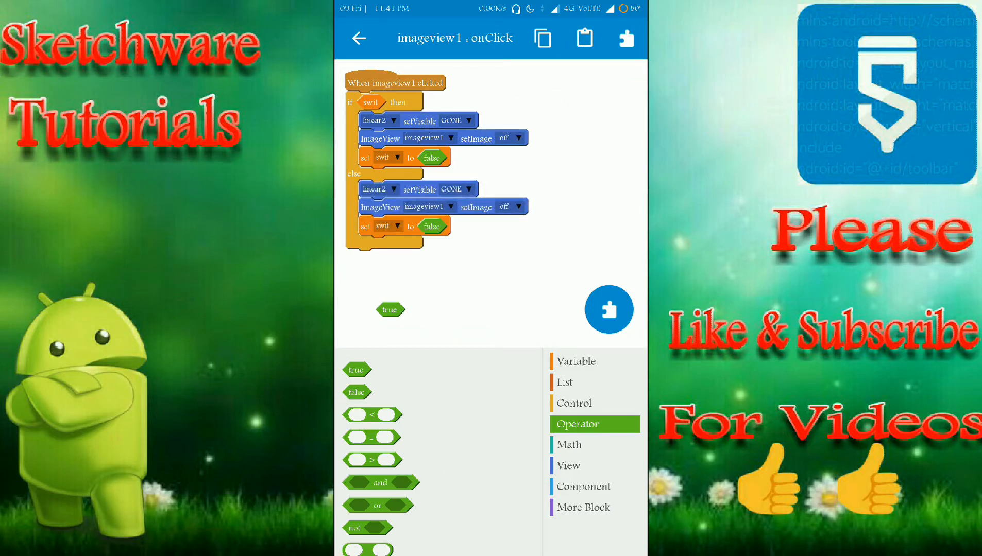
In the else branch change linear2 to VISIBLE, the image to swon and swit to true.
click(466, 189)
click(391, 248)
click(586, 366)
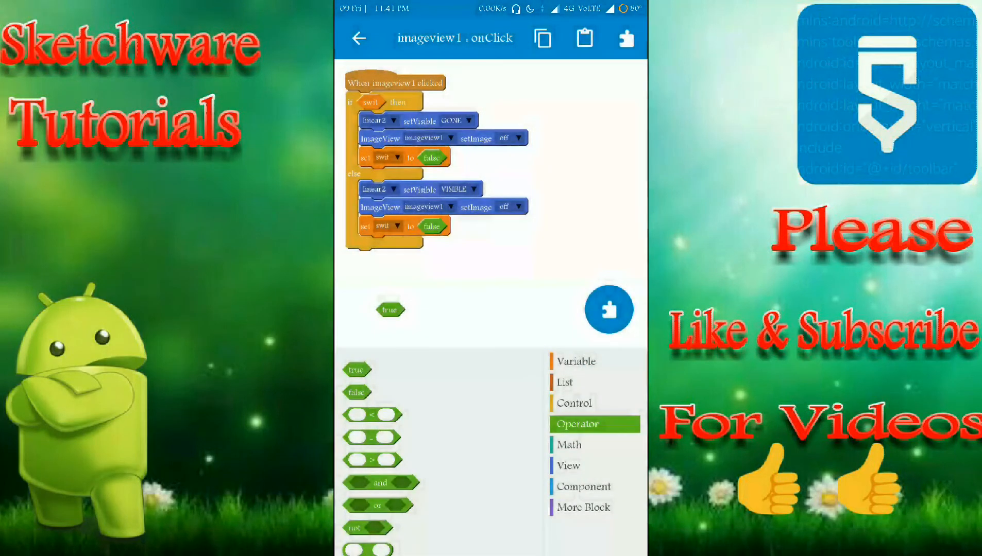
click(510, 207)
click(390, 336)
click(587, 387)
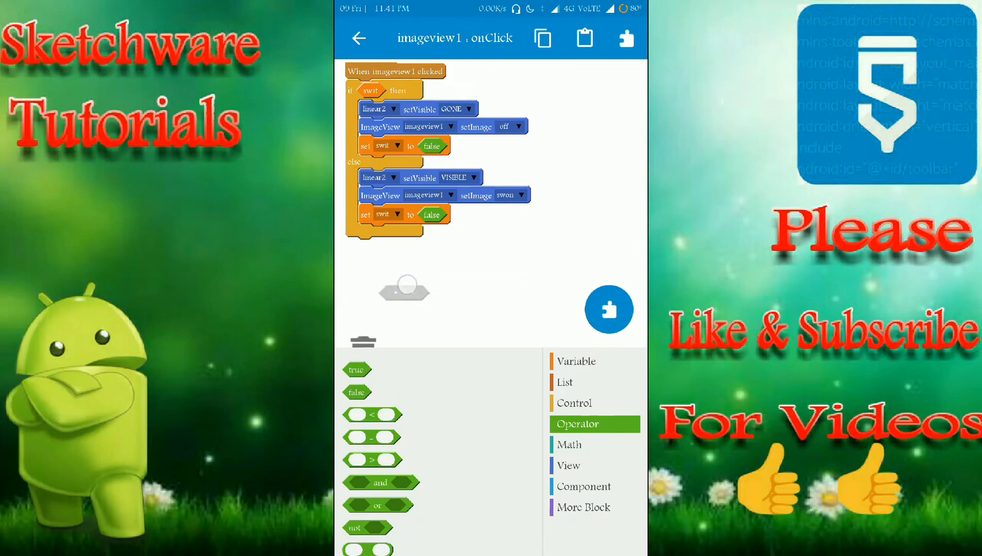
drag(389, 310, 430, 226)
Return from the block editor and run the project.
click(359, 37)
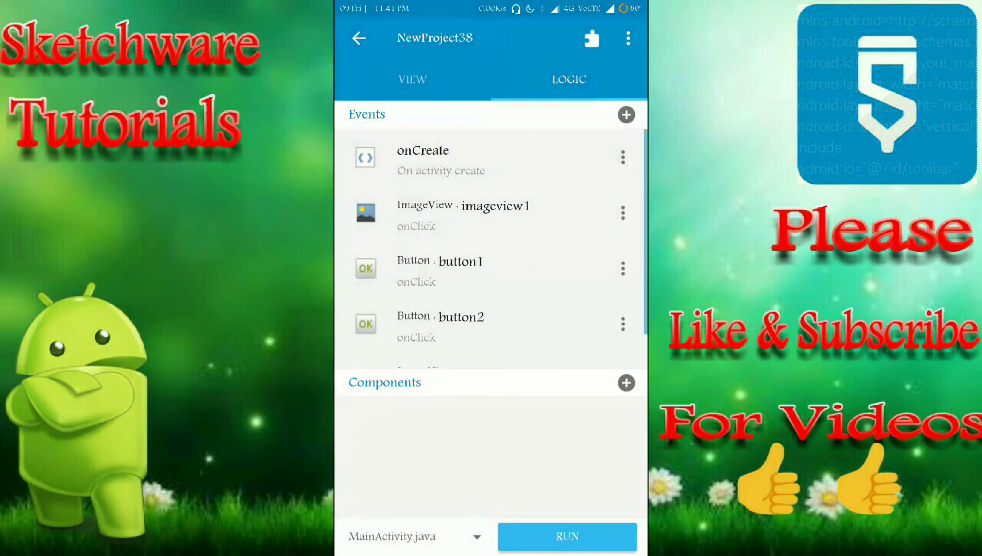
click(567, 536)
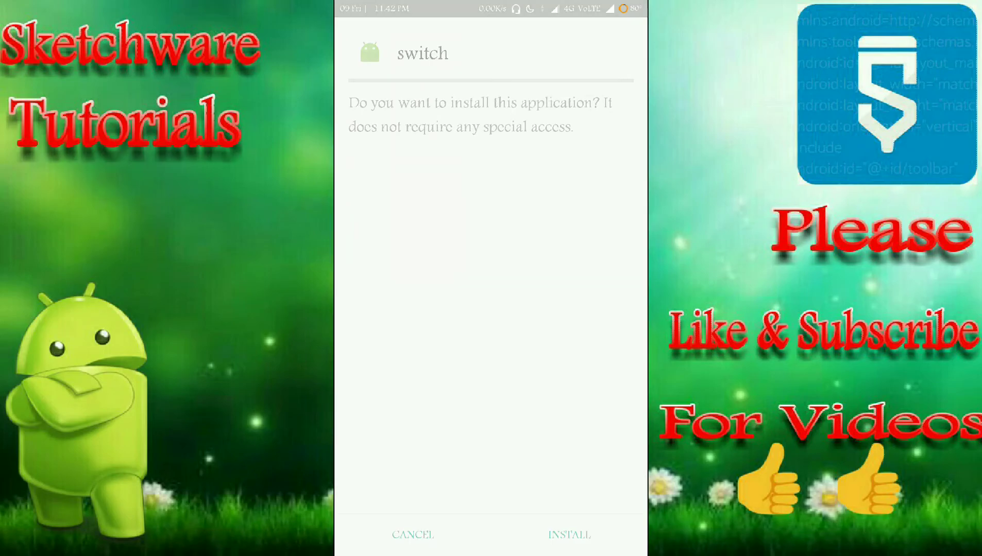
Install the compiled switch app and launch it.
click(603, 533)
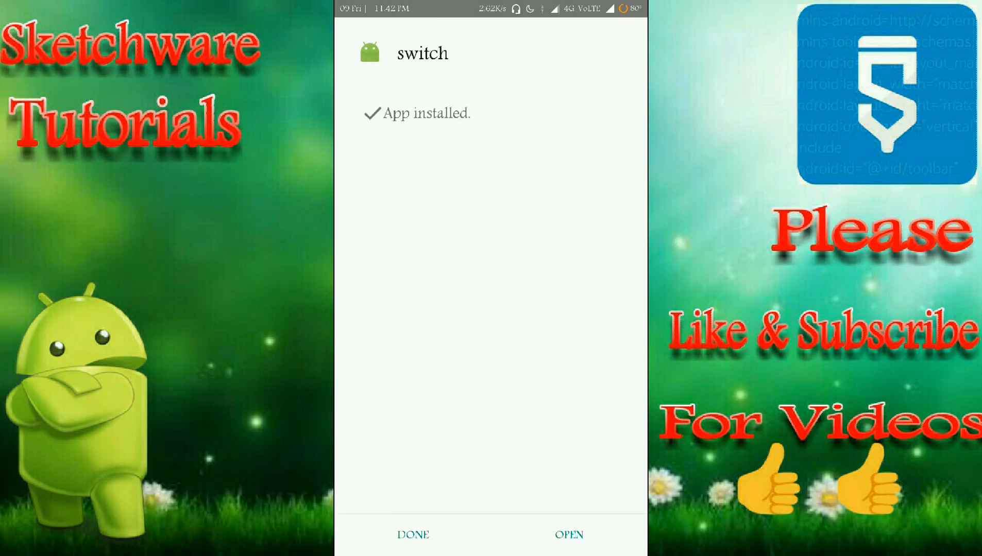
click(587, 535)
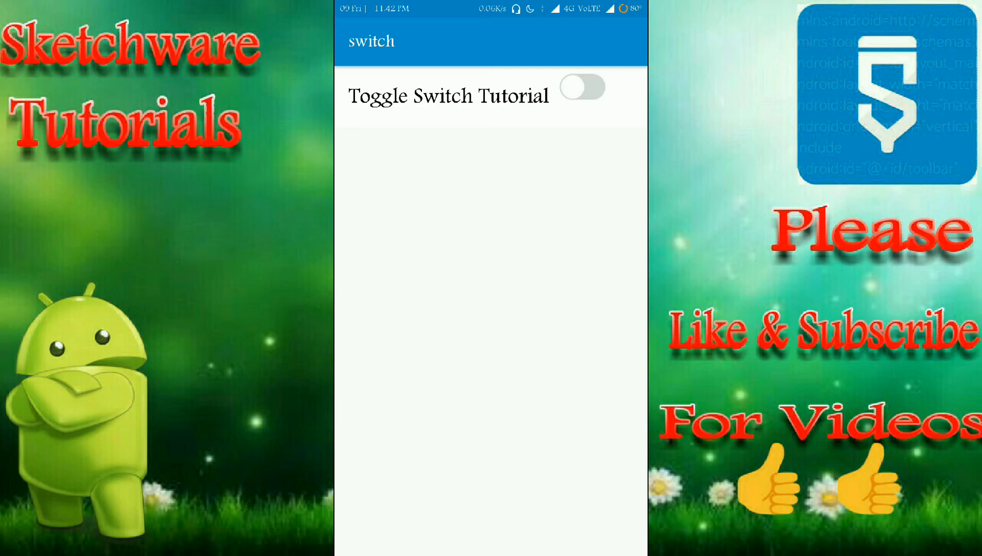
Tap the header switch image repeatedly, ending with it on and the lower widgets shown.
click(582, 88)
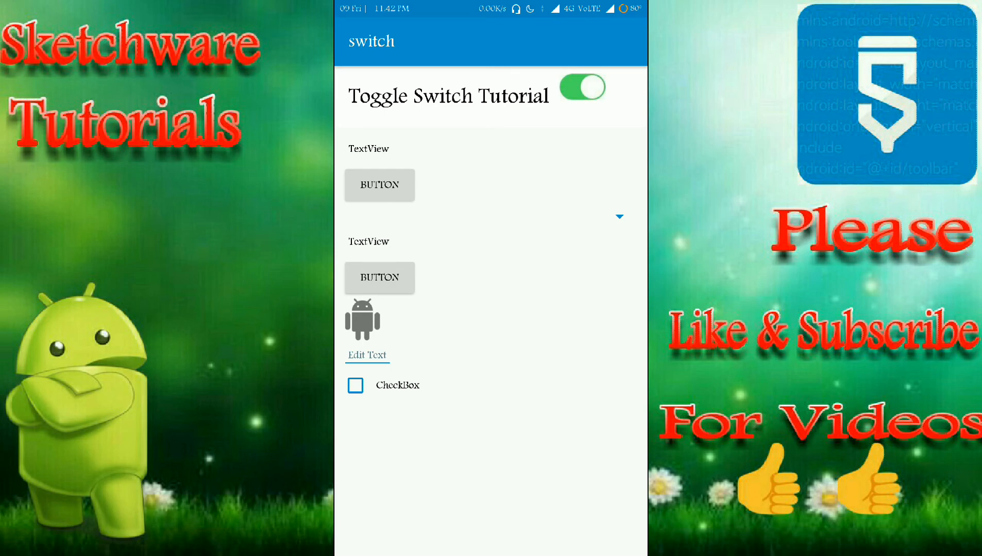
click(583, 88)
click(583, 88)
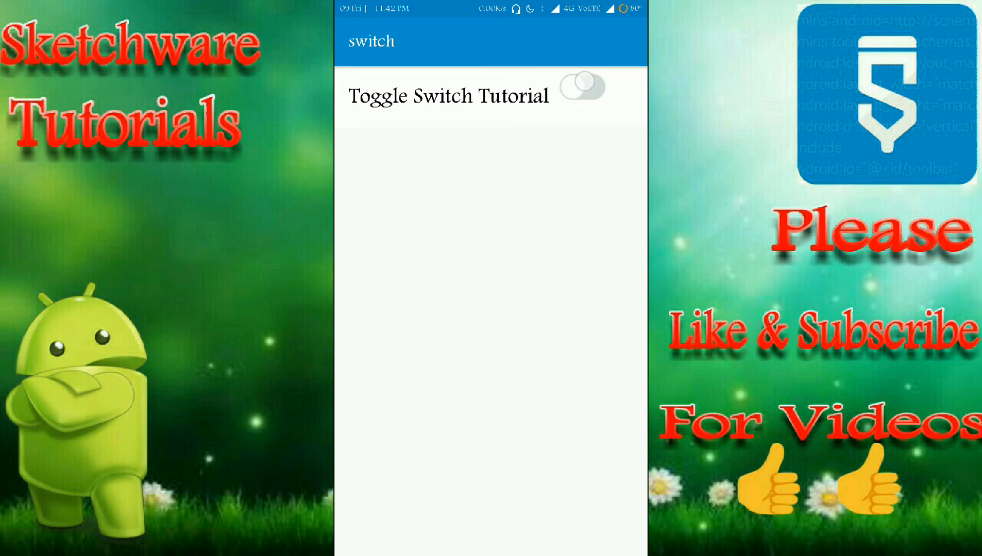
click(583, 87)
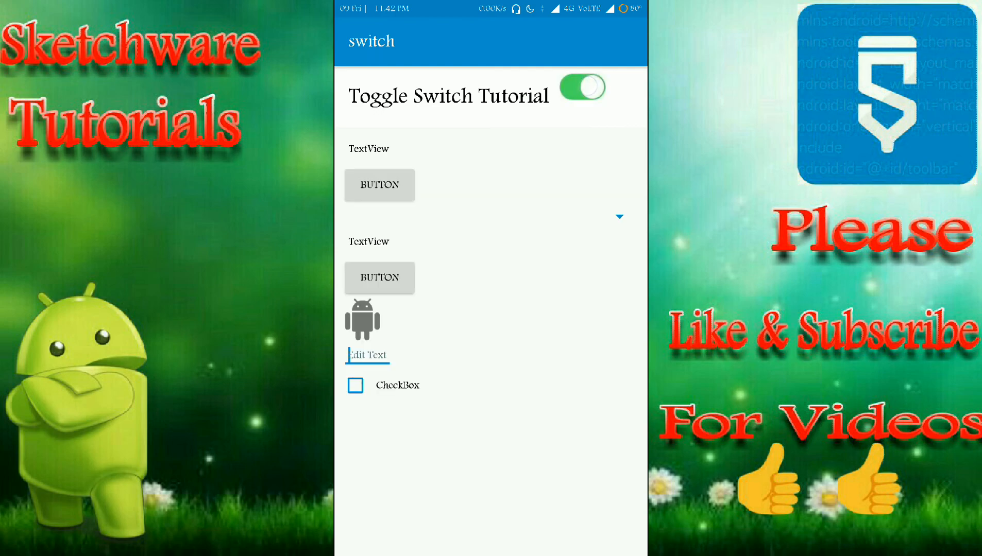
click(583, 88)
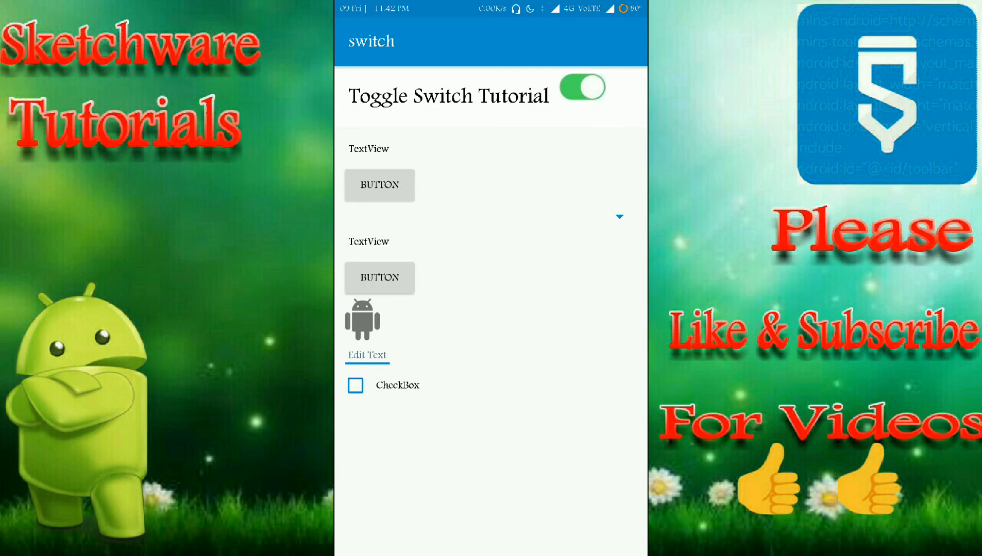